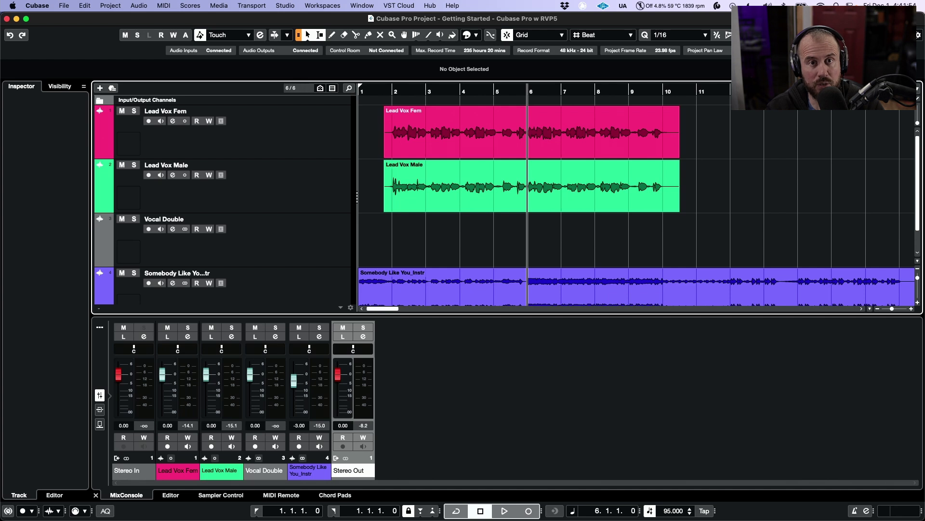
Audition the song excerpt and apply the RevoiceProLinkVst3 extension to the Lead Vox Fem and Lead Vox Male events
key(space)
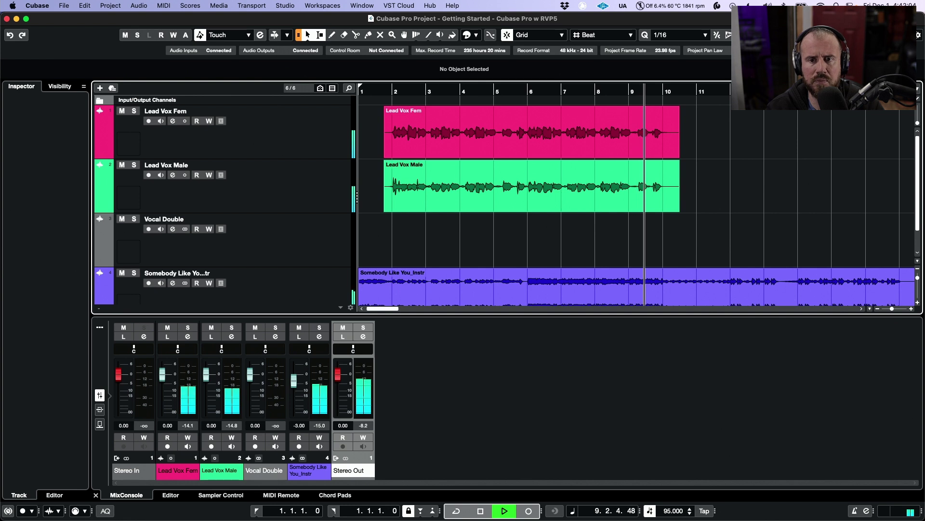
key(space)
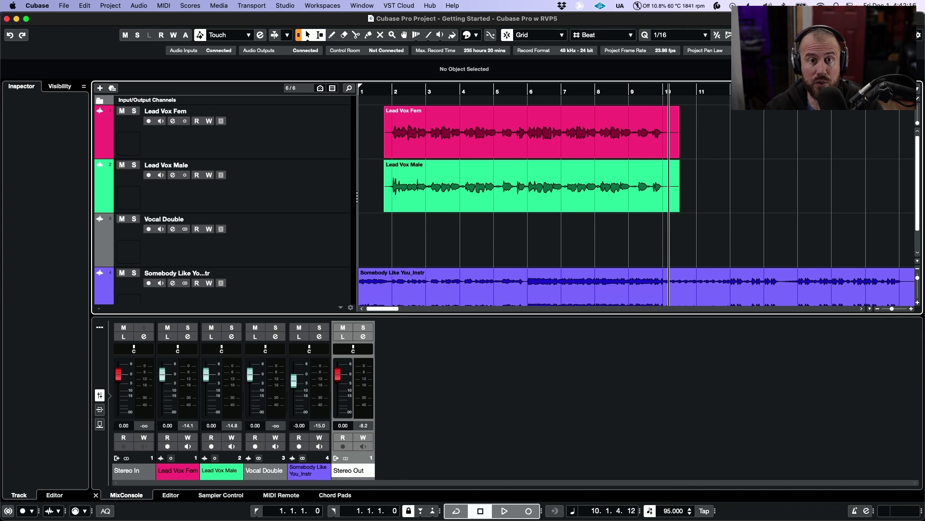
drag(720, 134, 517, 191)
click(532, 121)
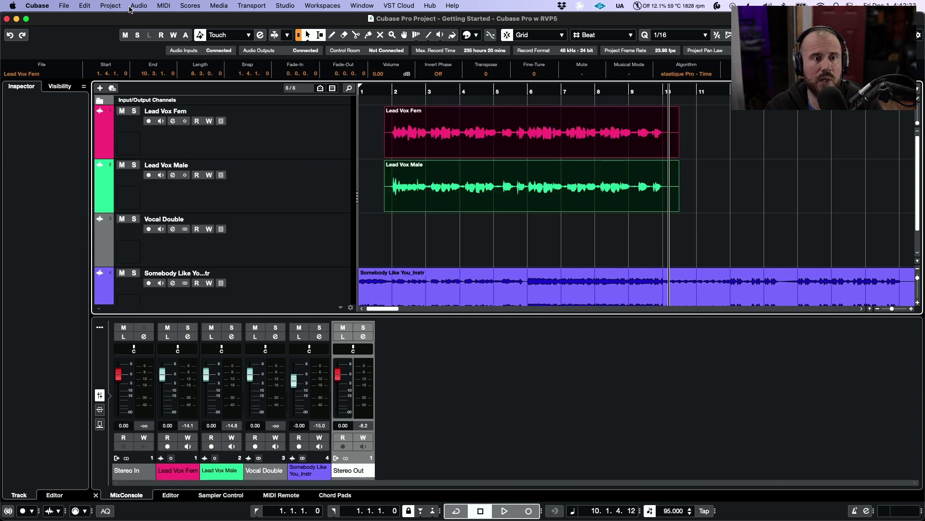
click(138, 6)
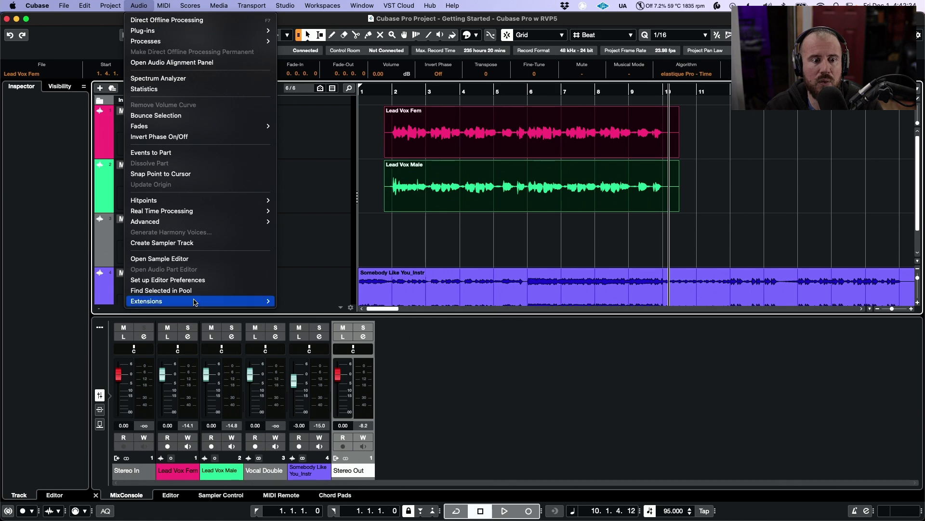
mouse_move(196, 302)
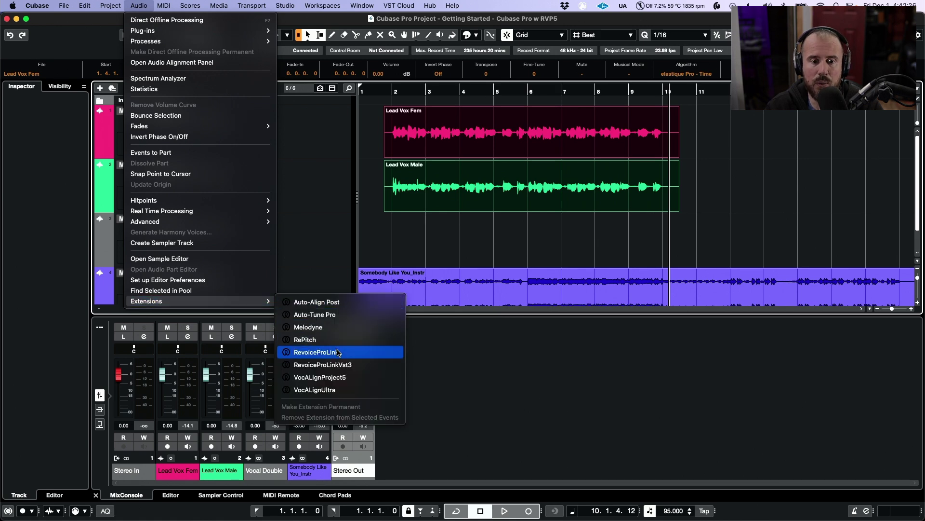
click(353, 366)
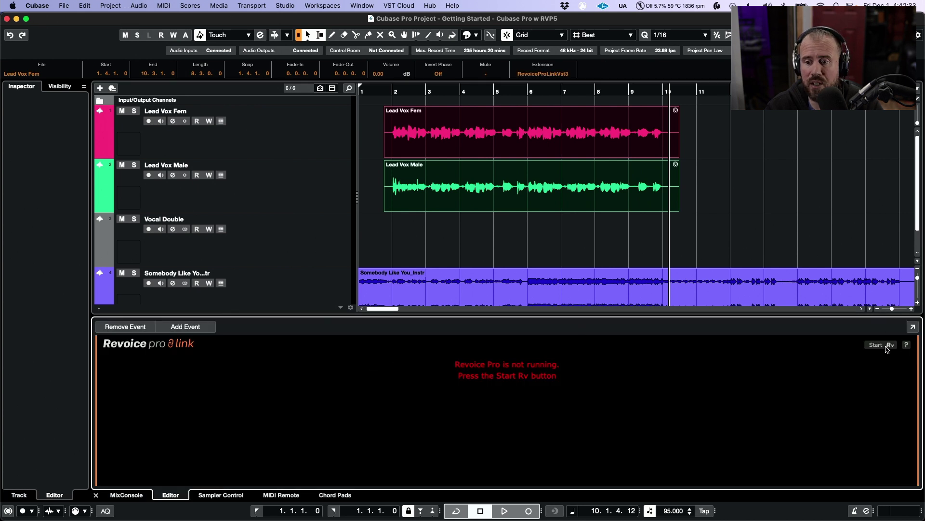
Start Revoice Pro, capture both selected lead vocals into it, and switch to its window enlarged with wider track headers
click(886, 346)
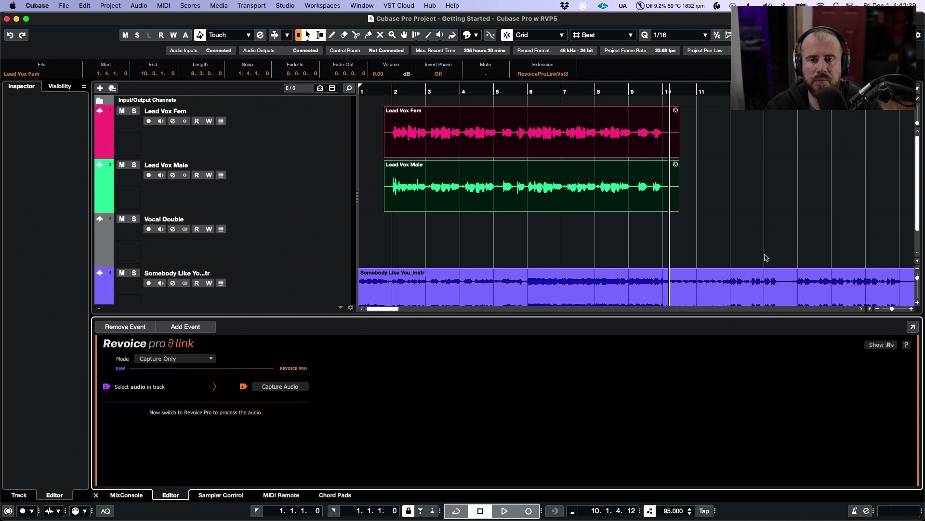
click(572, 192)
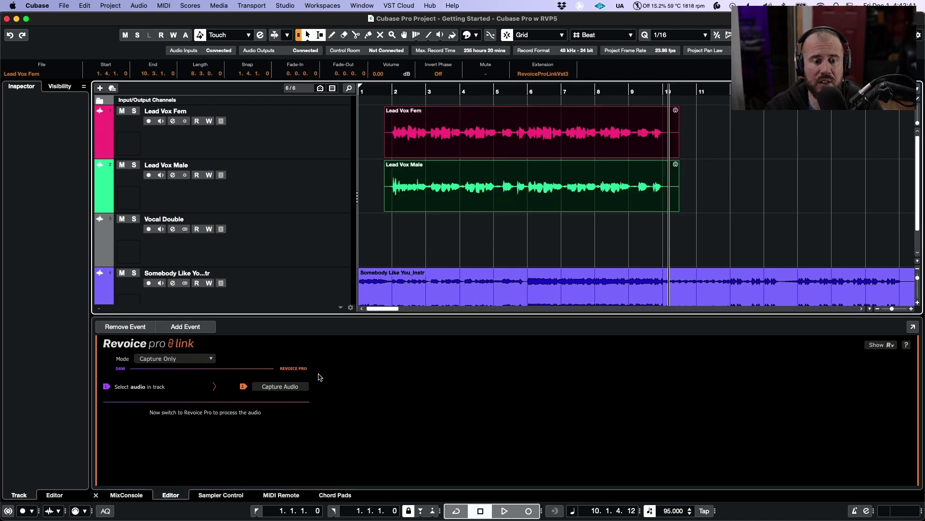
click(291, 389)
click(884, 346)
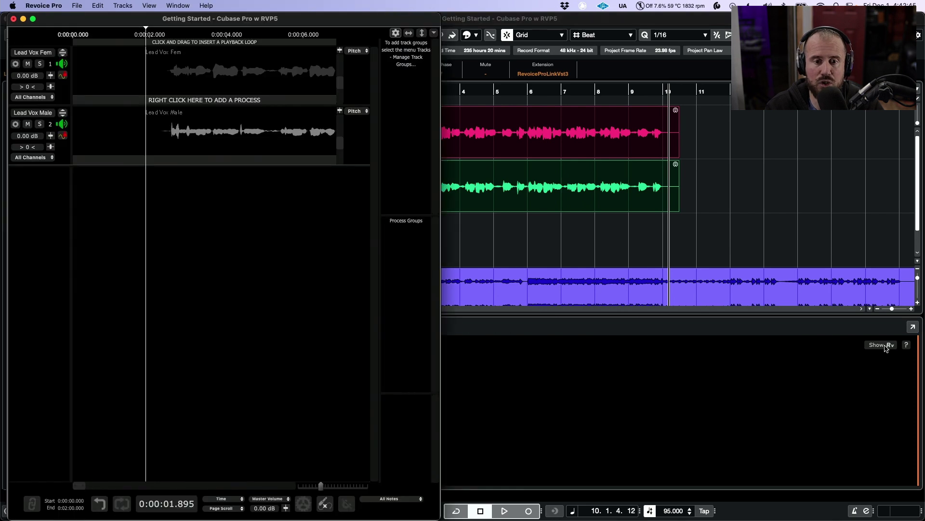
double_click(394, 23)
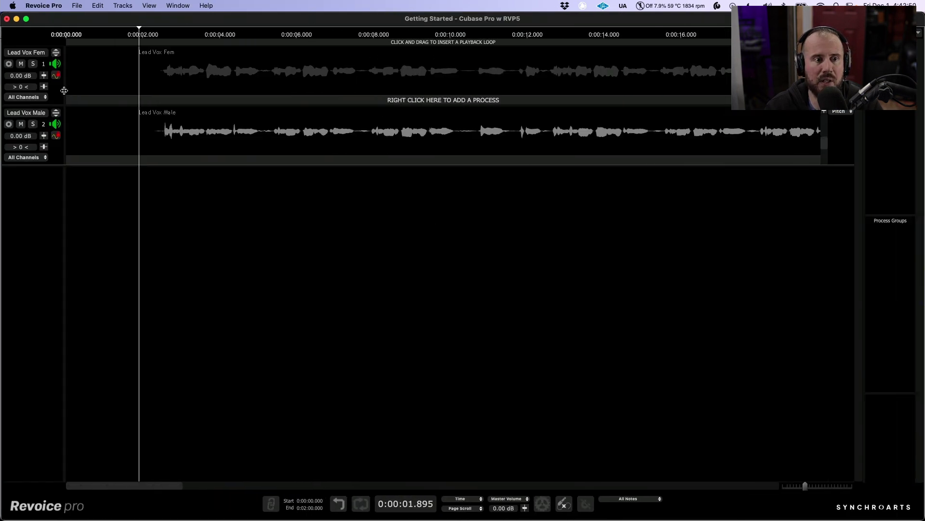
drag(64, 91, 119, 85)
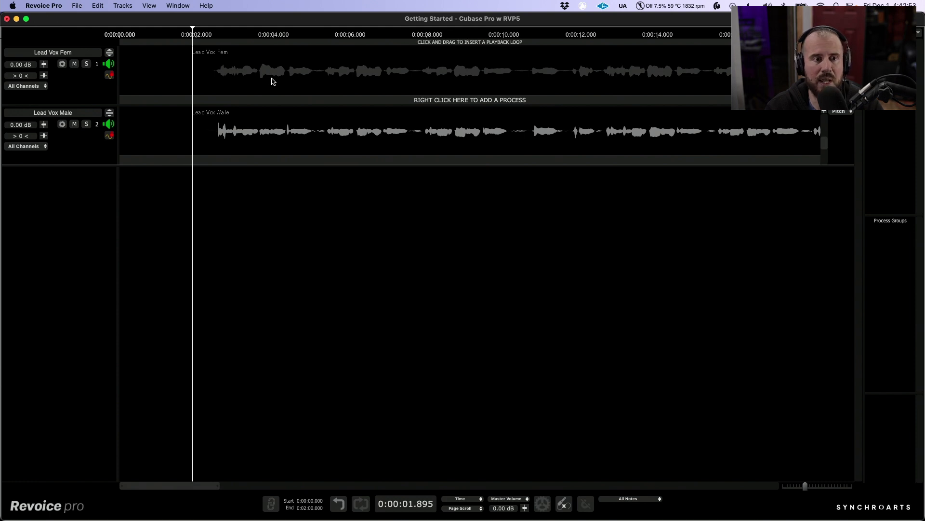
Solo and expand the Lead Vox Fem track, and open its audio for Adjust Pitch / Timing / Level
click(86, 64)
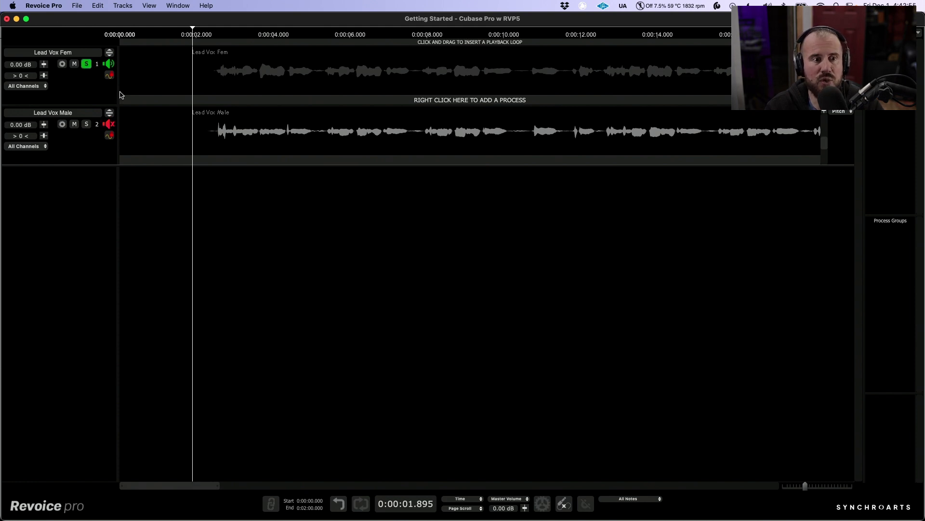
click(109, 53)
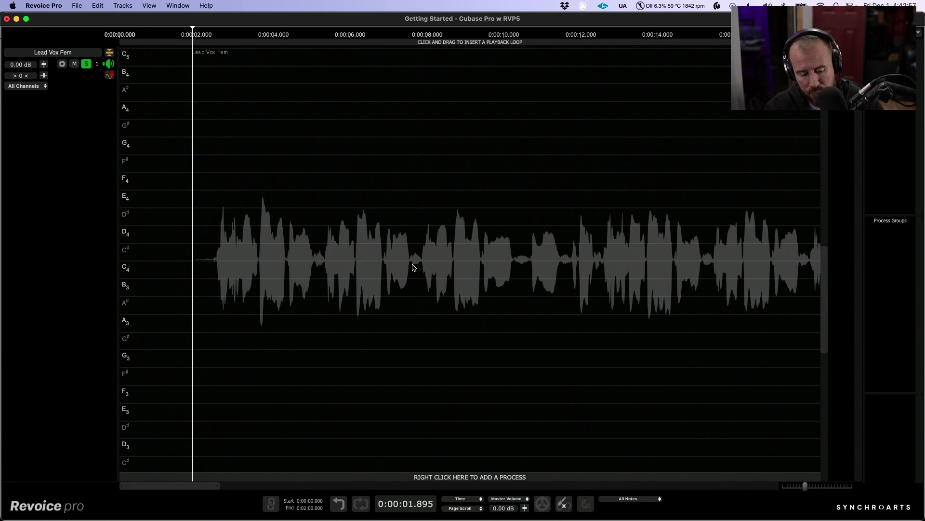
key(r)
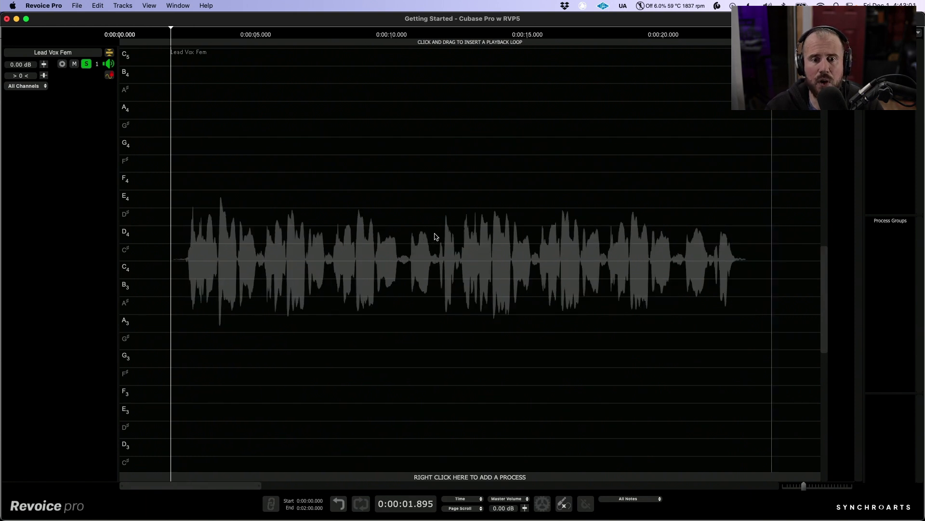
right_click(436, 237)
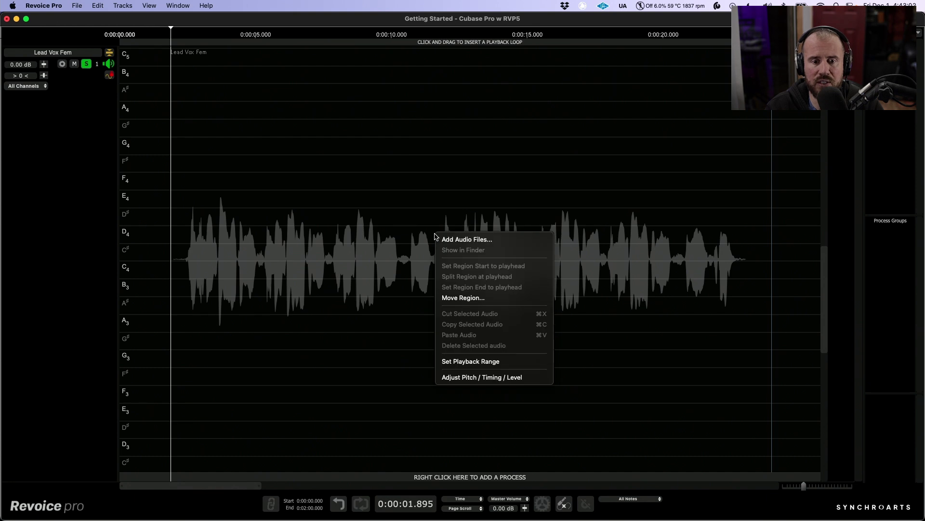
click(505, 379)
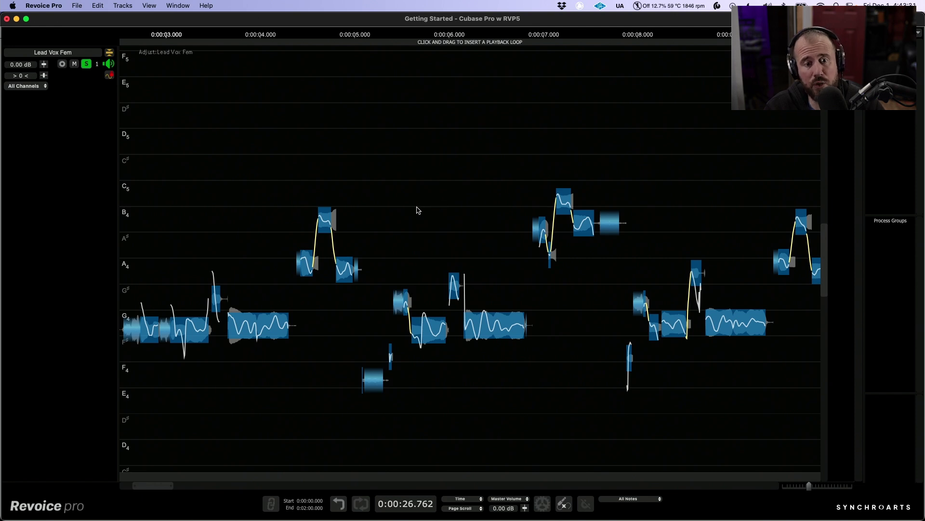
Try snapping the Lead Vox Fem notes to their nearest semitones, and undo the change
drag(417, 206, 434, 187)
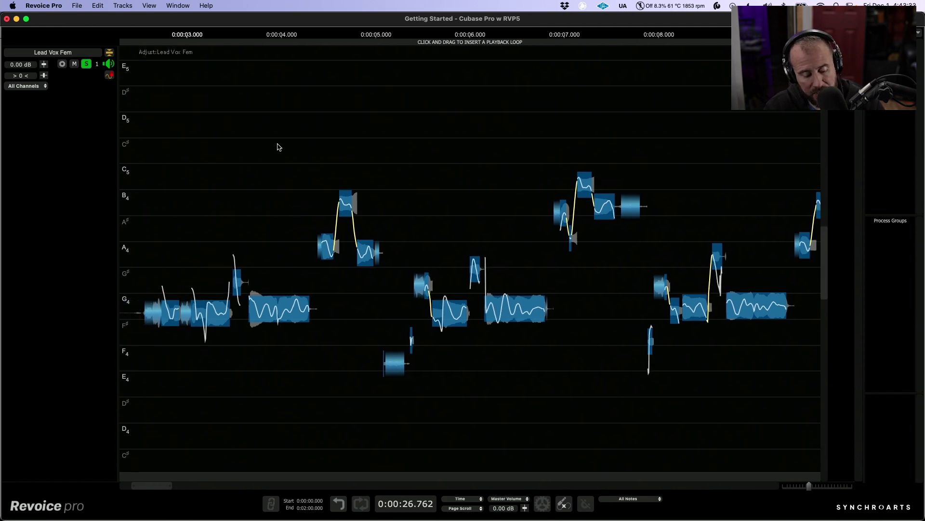
key(q)
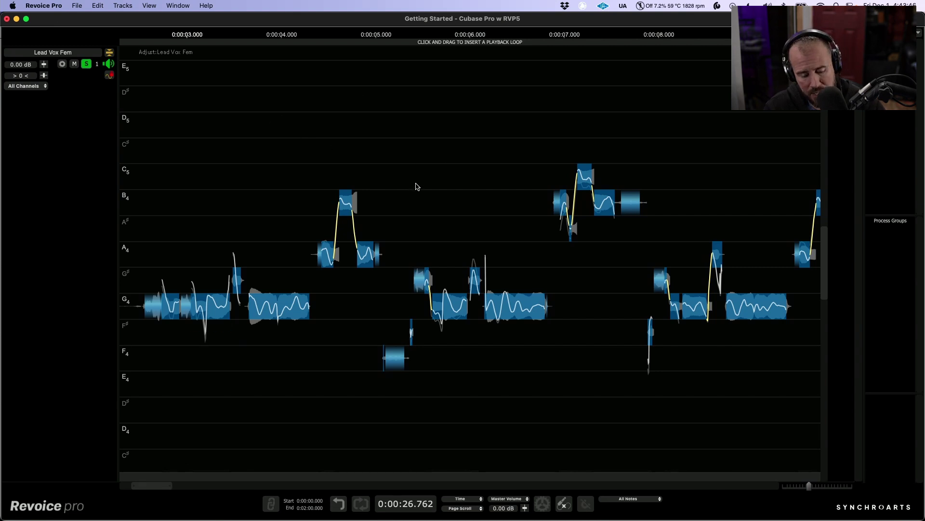
key(super+z)
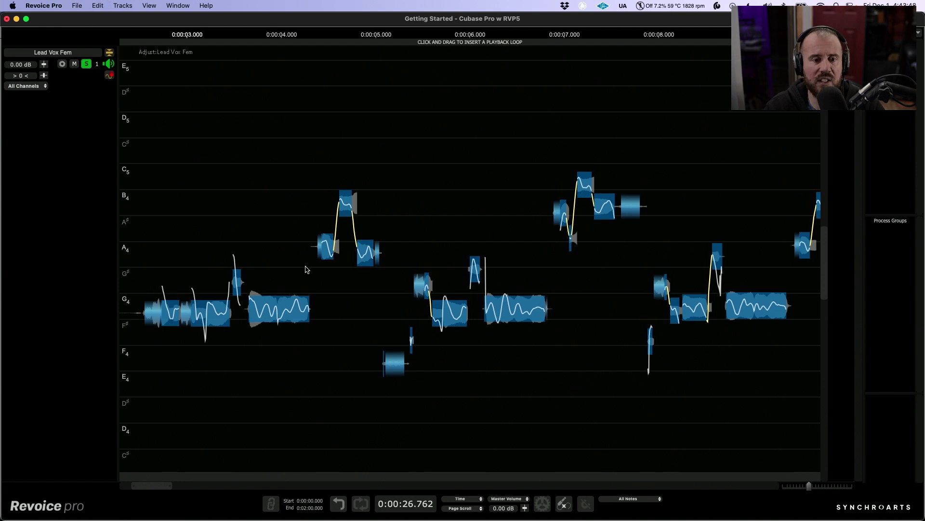
Select the long G4 note around 4 seconds and try its pitch correction handle, shifting it by 10 cents
scroll(286, 256, down, 3)
scroll(285, 256, left, 3)
scroll(333, 234, up, 8)
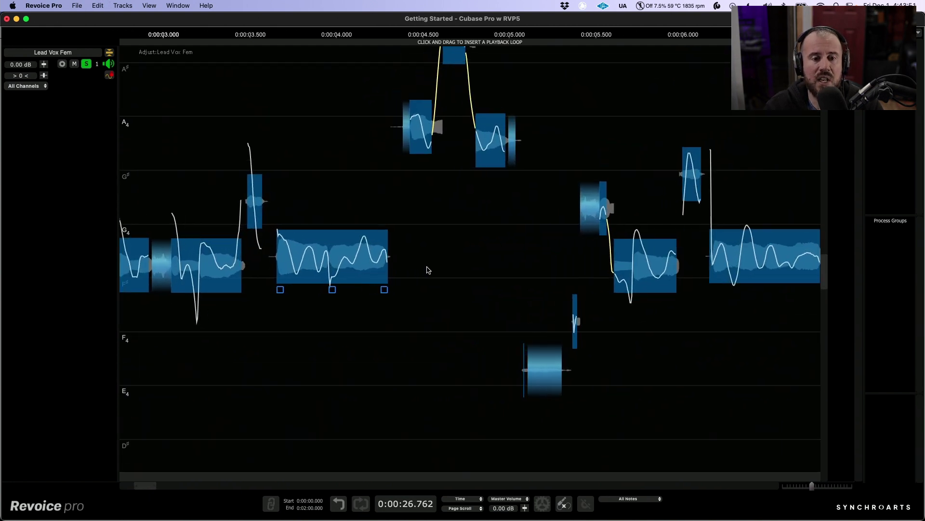
drag(364, 148, 337, 328)
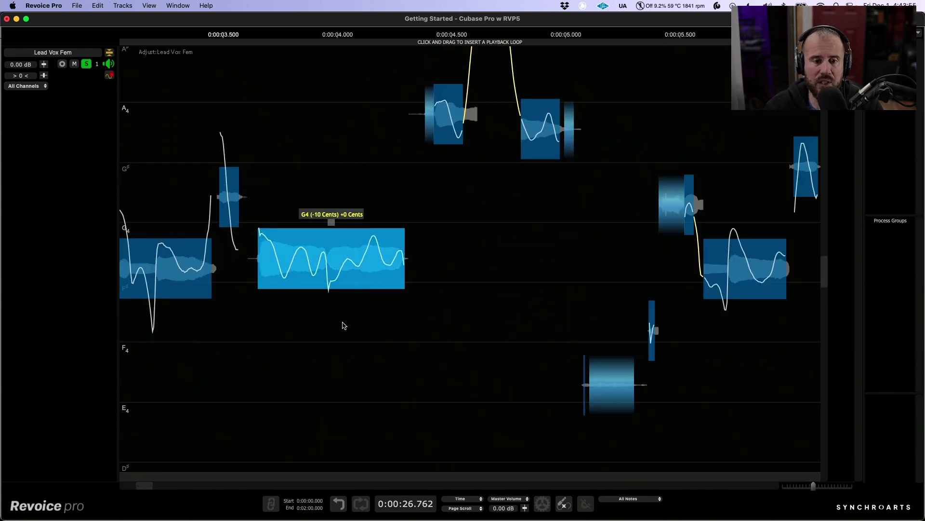
mouse_move(402, 295)
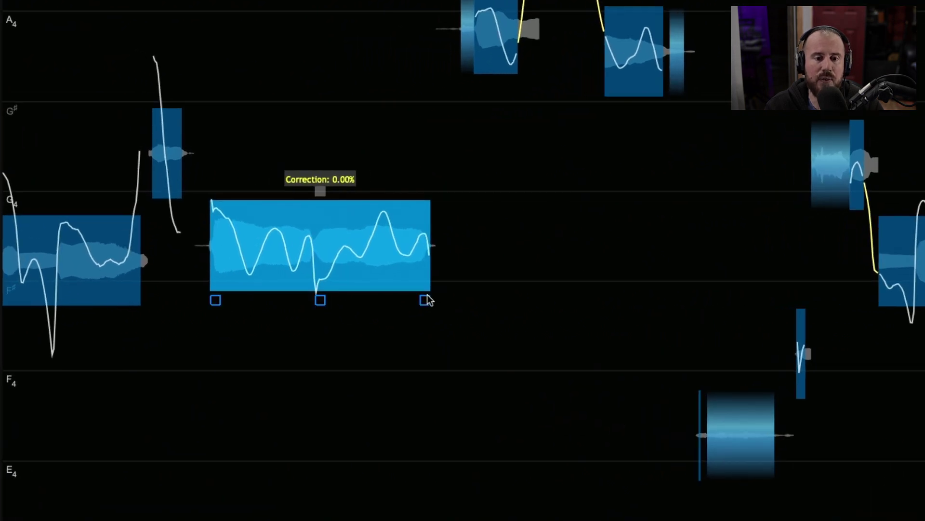
drag(425, 303, 458, 43)
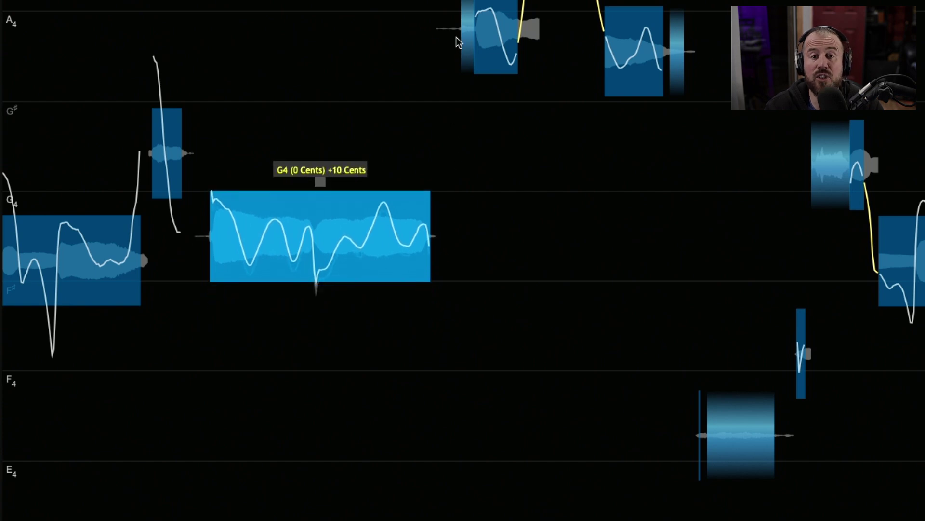
drag(426, 291, 423, 519)
Try reshaping the pitch curve of the selected G4 note by flattening and exaggerating its modulation, and raise it 35 cents
drag(217, 302, 248, 249)
mouse_move(321, 303)
drag(320, 313, 330, 256)
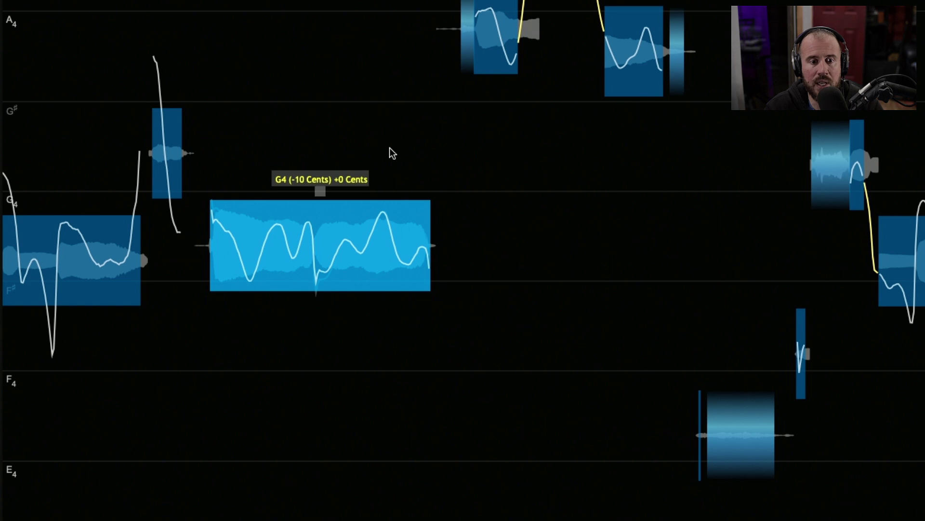
drag(323, 192, 323, 249)
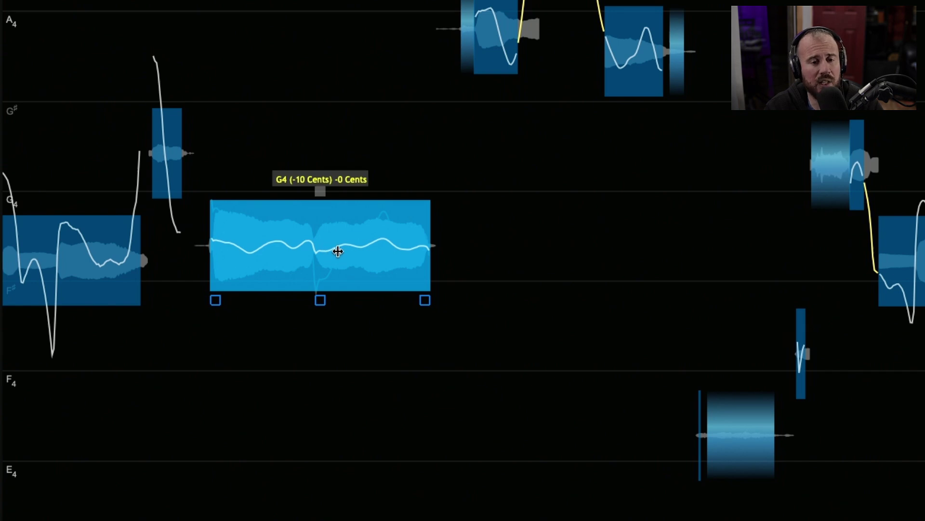
drag(332, 250, 323, 75)
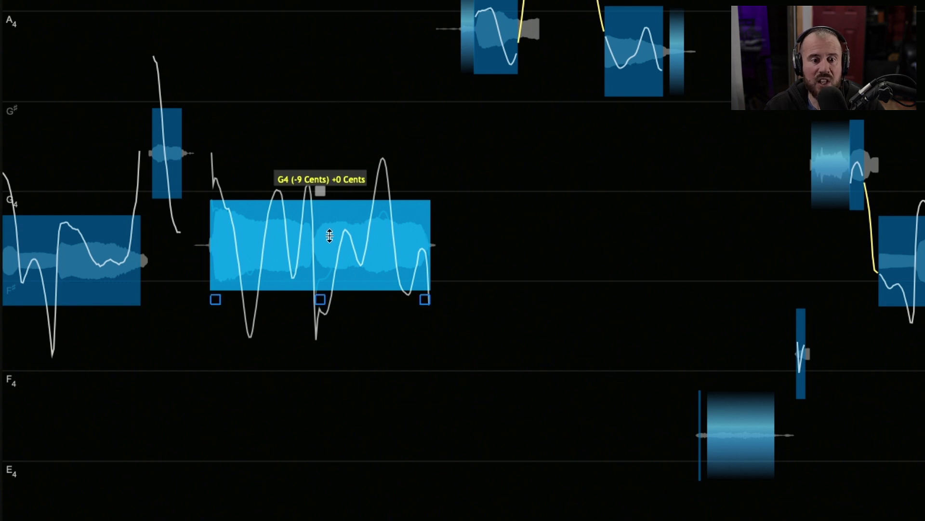
drag(333, 230, 325, 210)
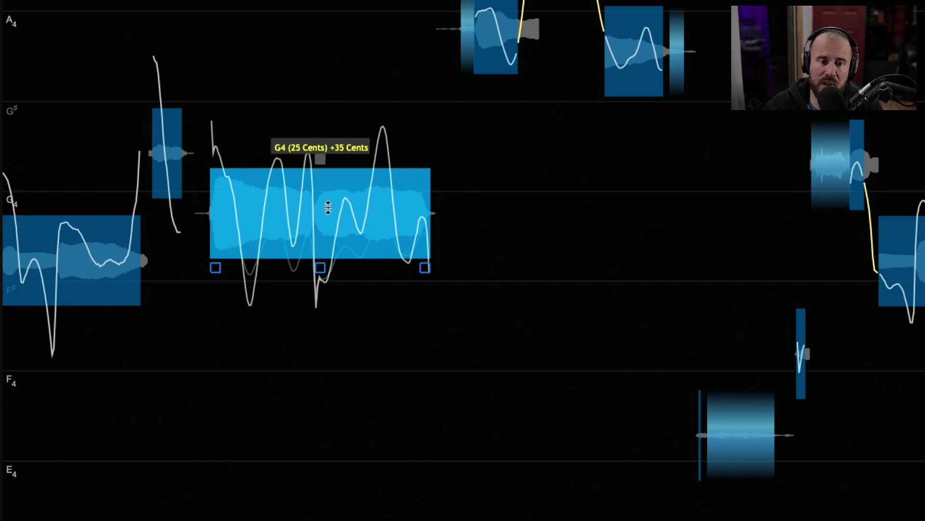
Reset all changes on the selected G4 note
right_click(327, 207)
mouse_move(389, 456)
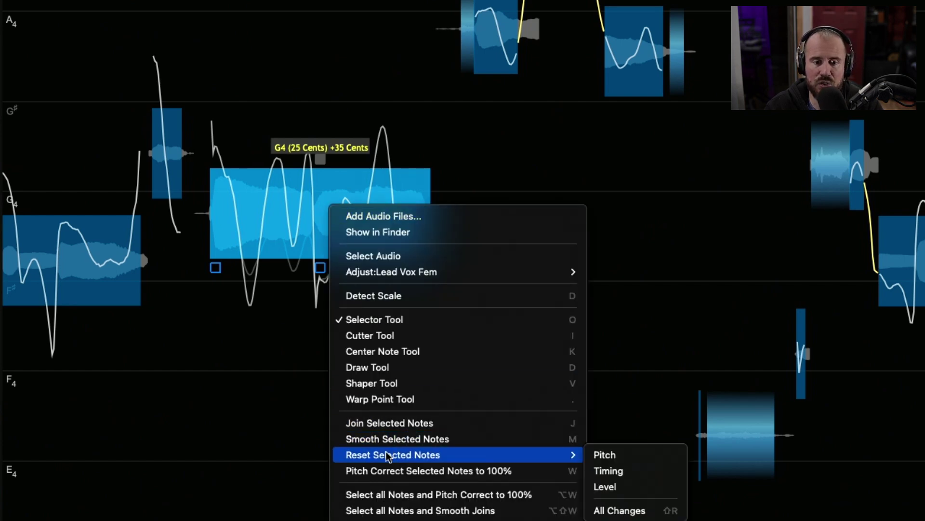
click(623, 508)
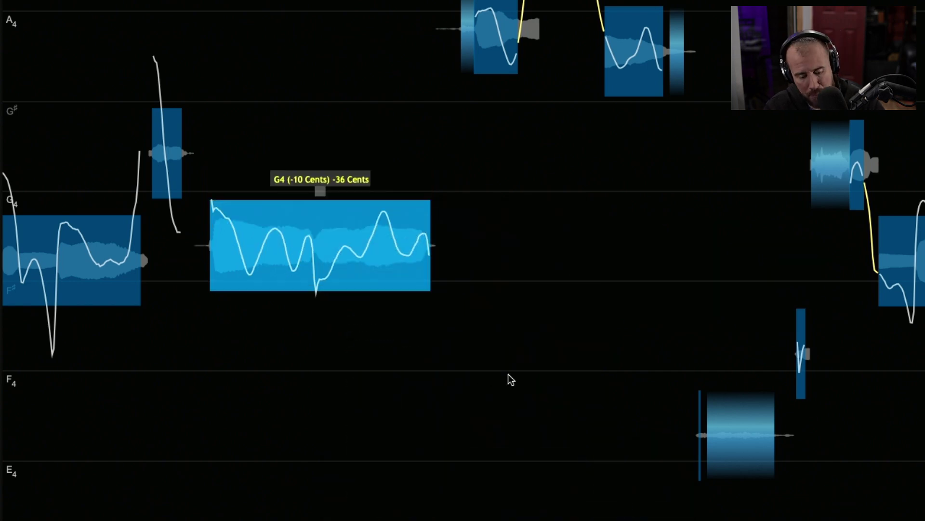
Select all Lead Vox Fem notes and set the Center Note Tool's correction to 89.5 %
drag(508, 374, 336, 329)
drag(542, 336, 345, 340)
click(360, 320)
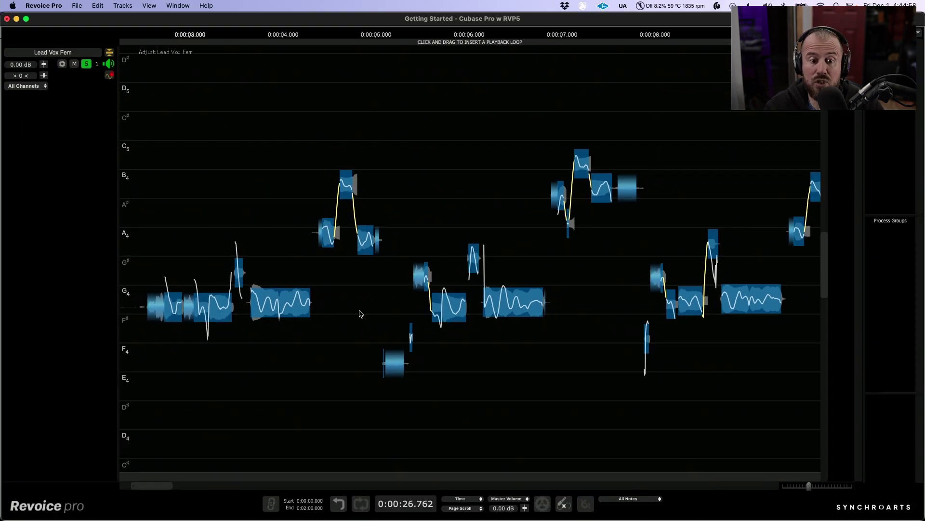
key(super+a)
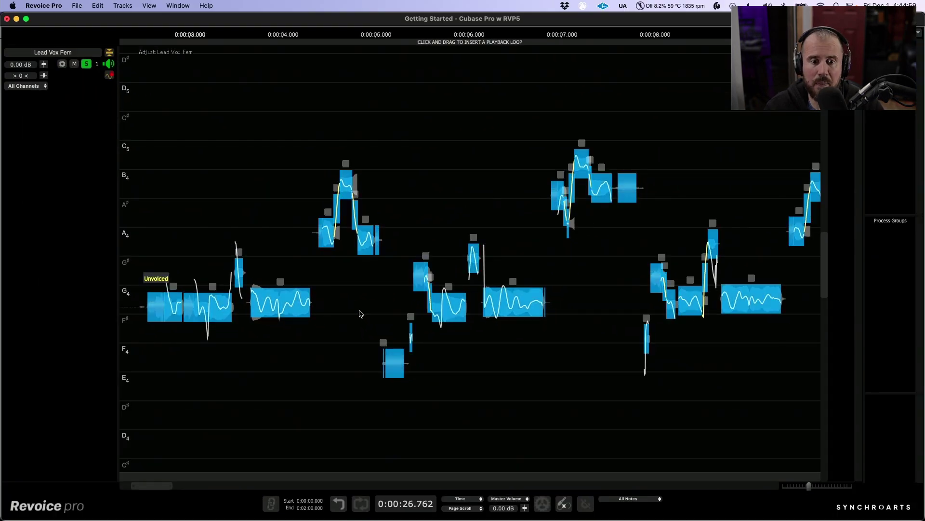
right_click(337, 293)
click(361, 340)
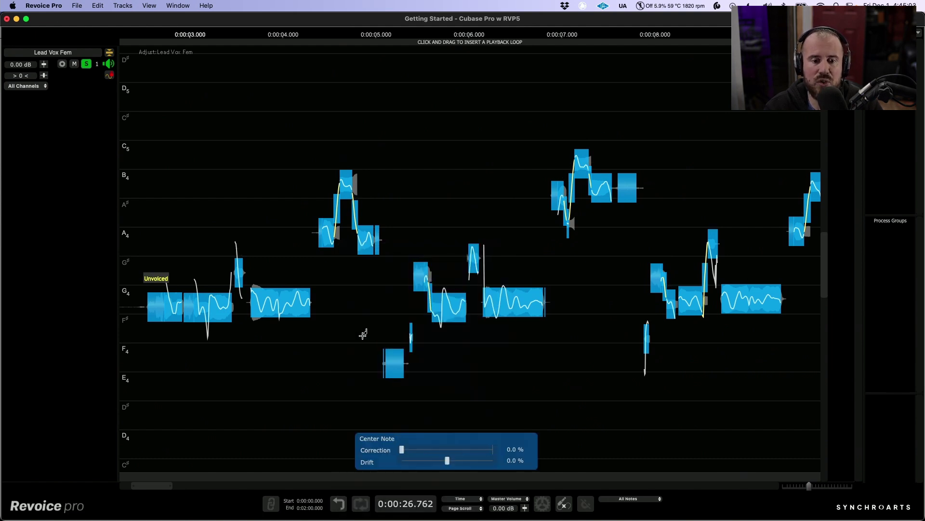
drag(403, 449, 483, 449)
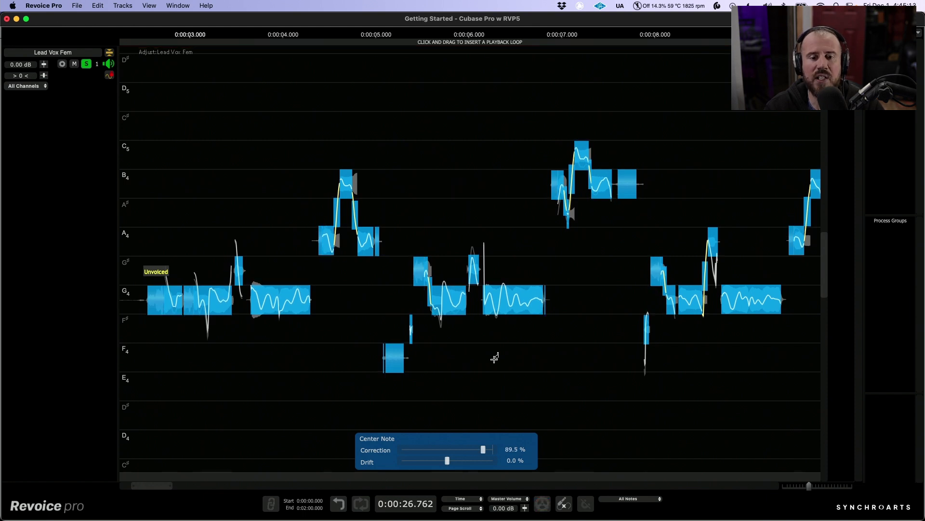
scroll(522, 349, down, 5)
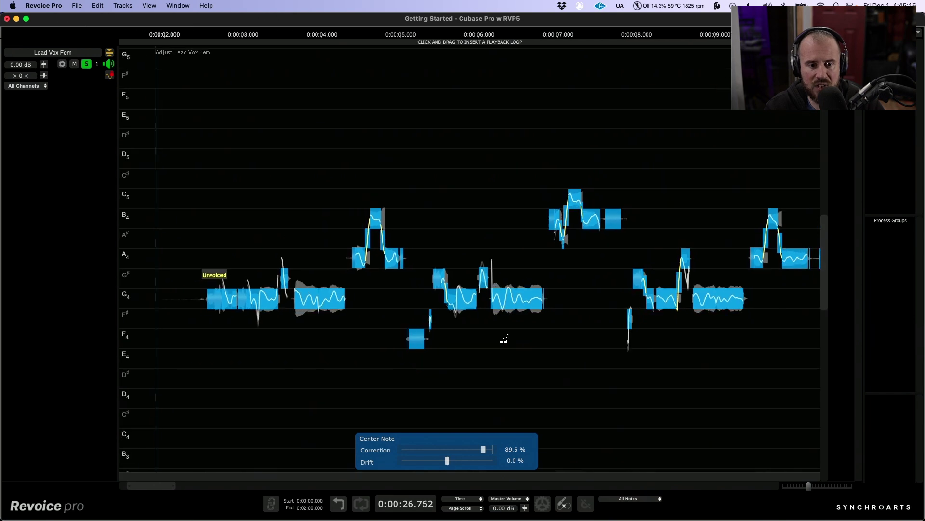
scroll(506, 356, right, 2)
scroll(506, 356, right, 2)
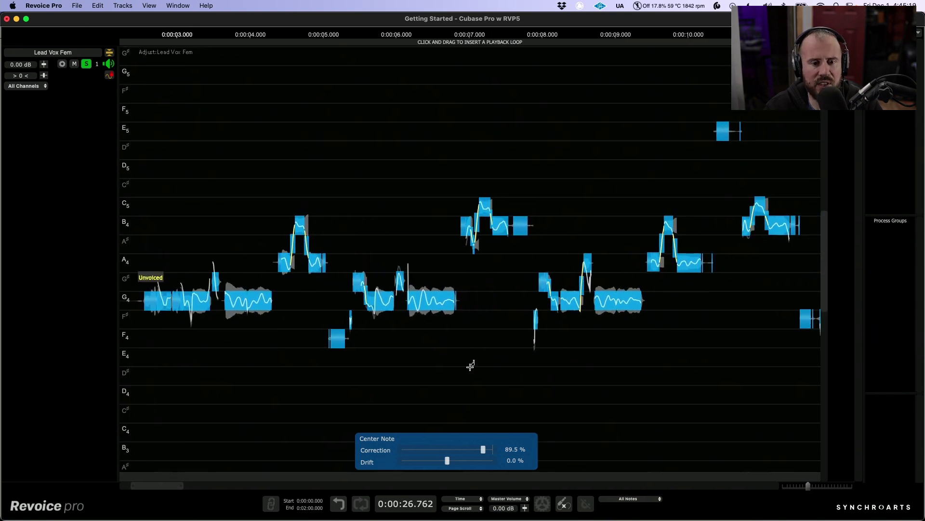
Return to the Select Tool, clear the note selection and play the corrected Lead Vox Fem from about 2.4 seconds
right_click(470, 367)
click(497, 319)
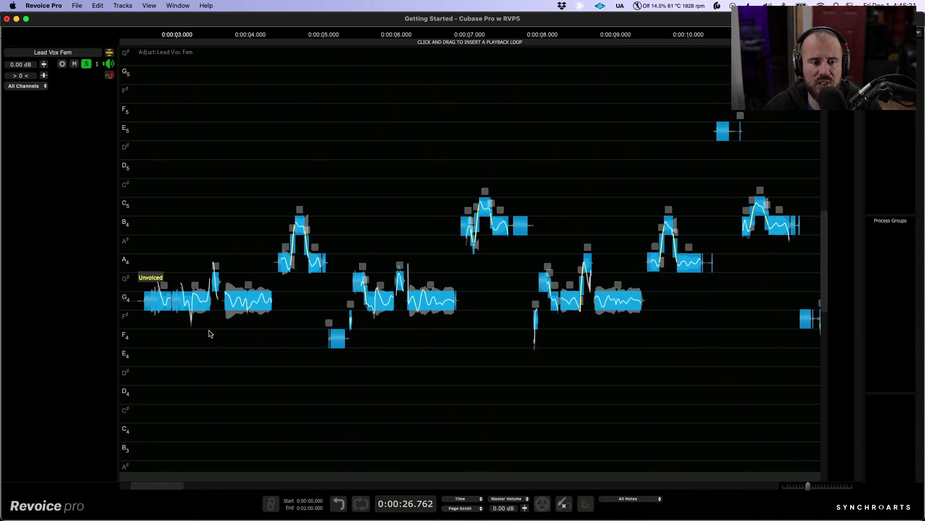
click(136, 239)
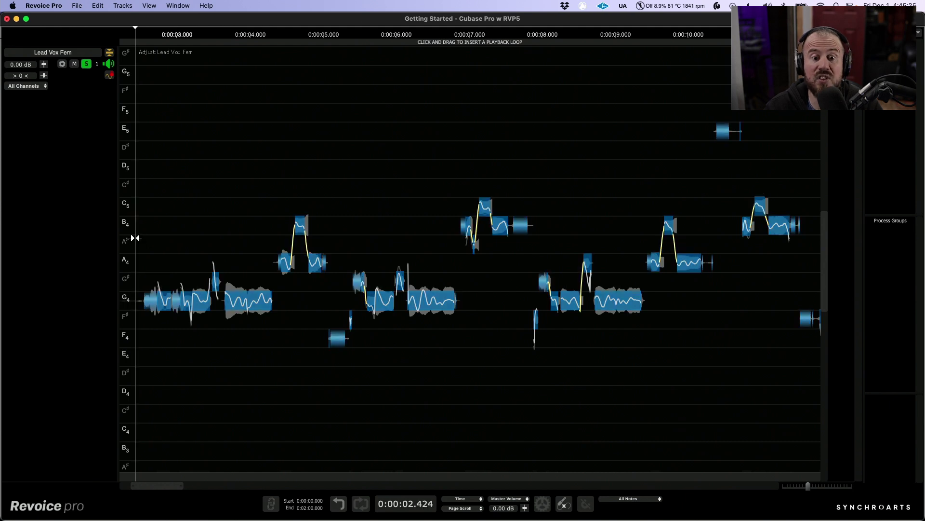
key(space)
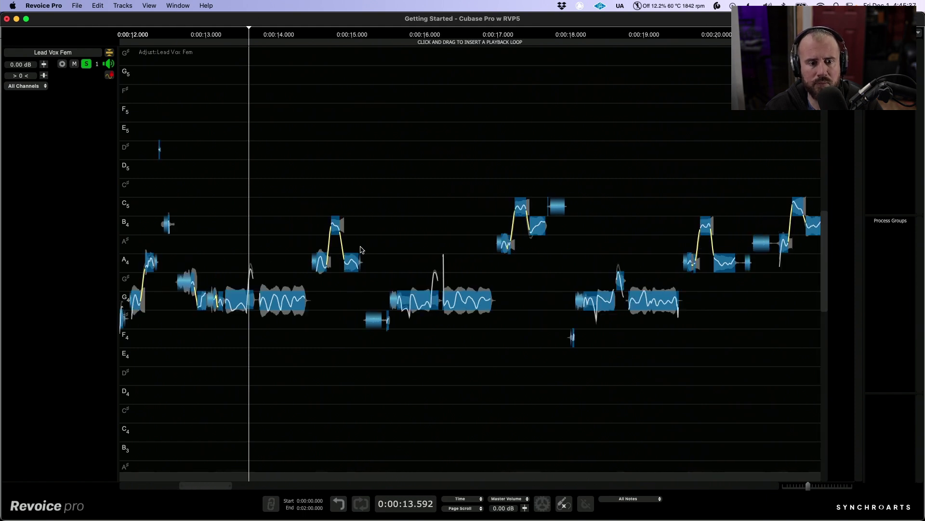
Split the G4 note around 13.5 seconds at the low point just before its pitch curve rises sharply
drag(249, 267, 487, 336)
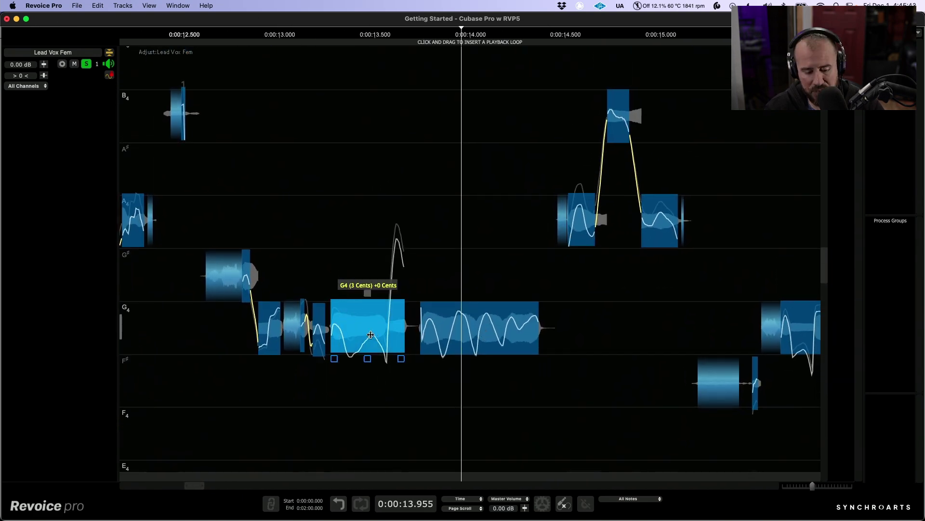
scroll(370, 335, up, 5)
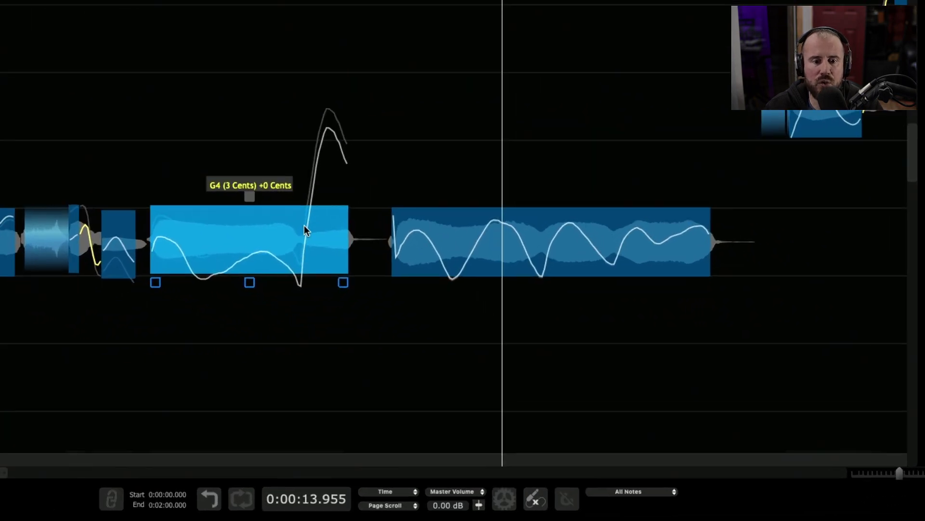
right_click(306, 229)
click(347, 246)
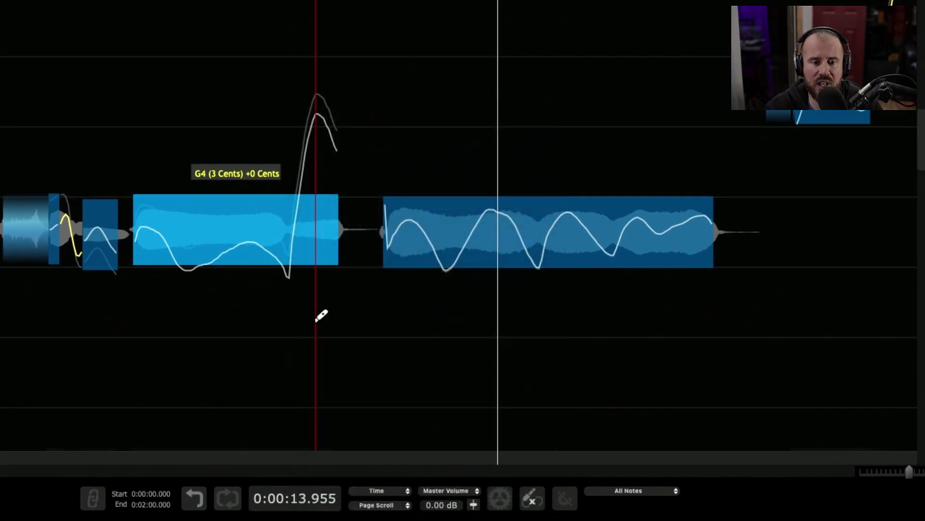
click(289, 286)
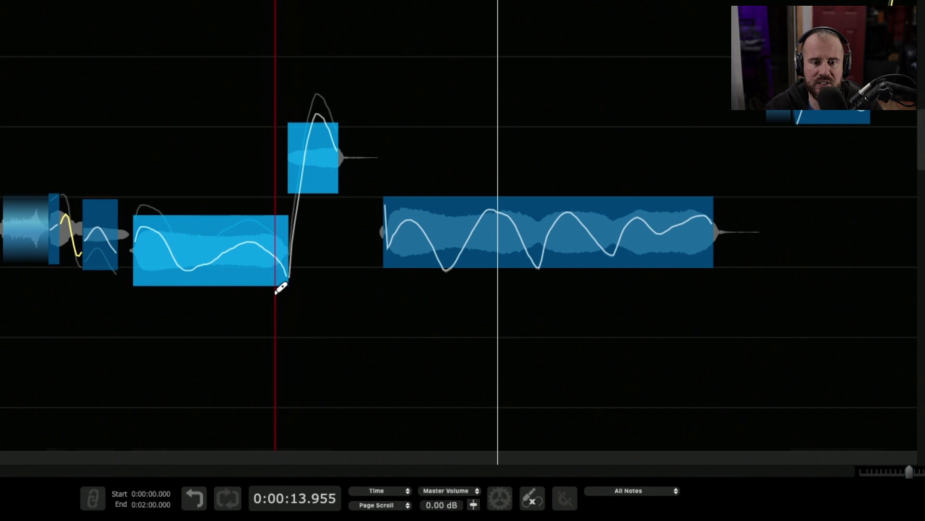
Return to the Select Tool and snap the two split notes to their nearest semitones
right_click(256, 243)
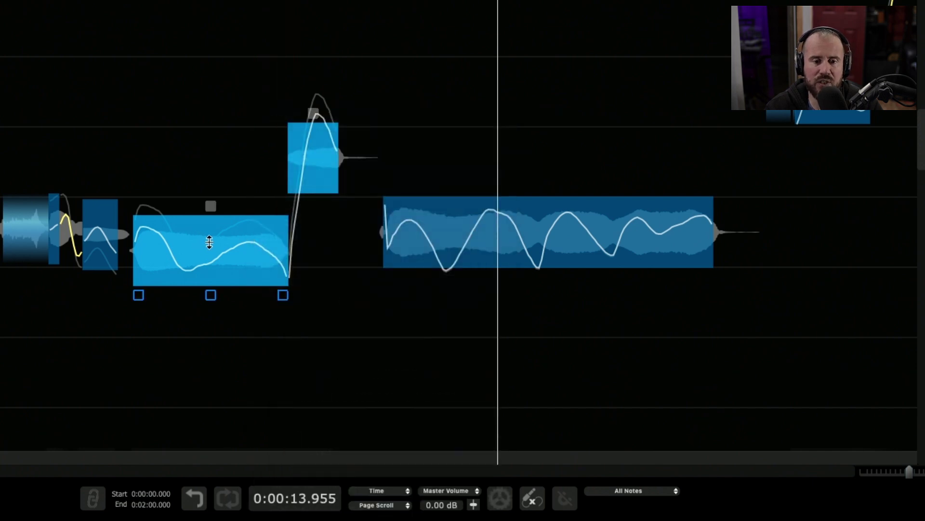
key(w)
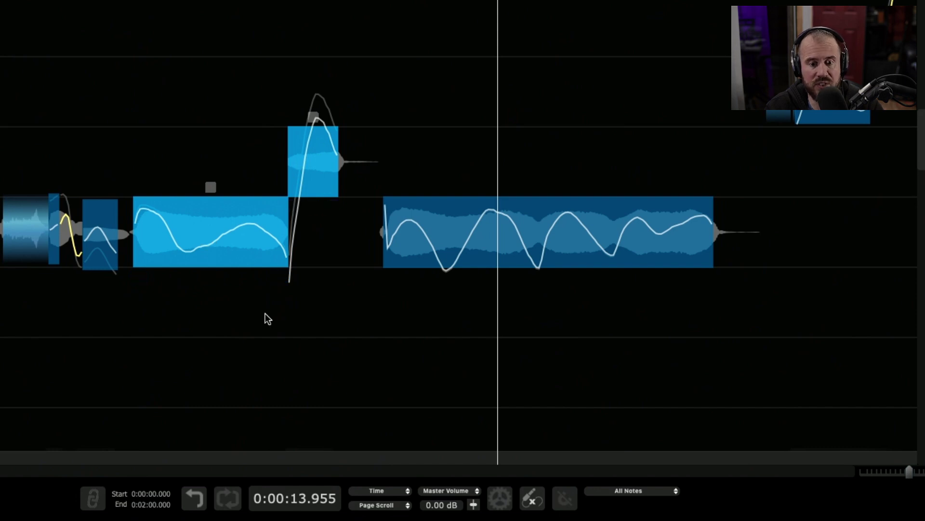
drag(331, 313, 289, 297)
Play the vocal from just before the split notes to the end and bring the whole take into view
scroll(293, 303, down, 5)
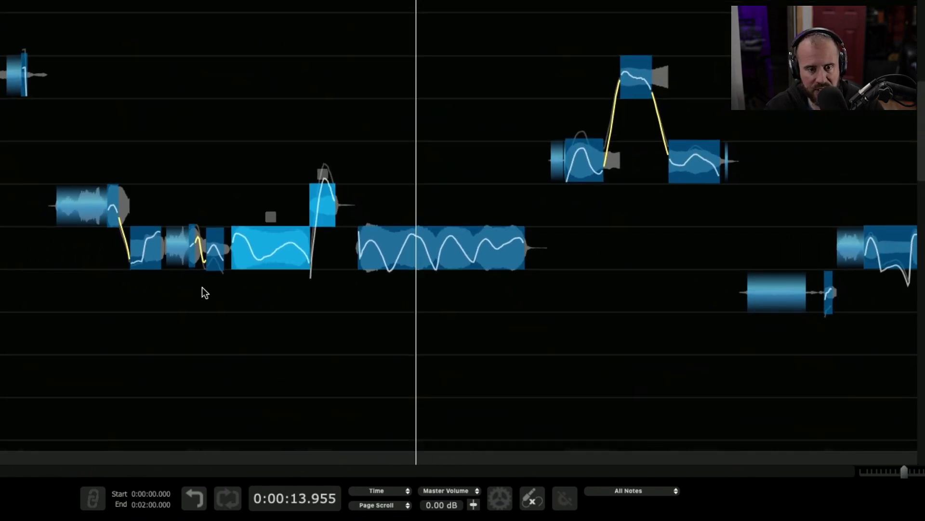
click(138, 227)
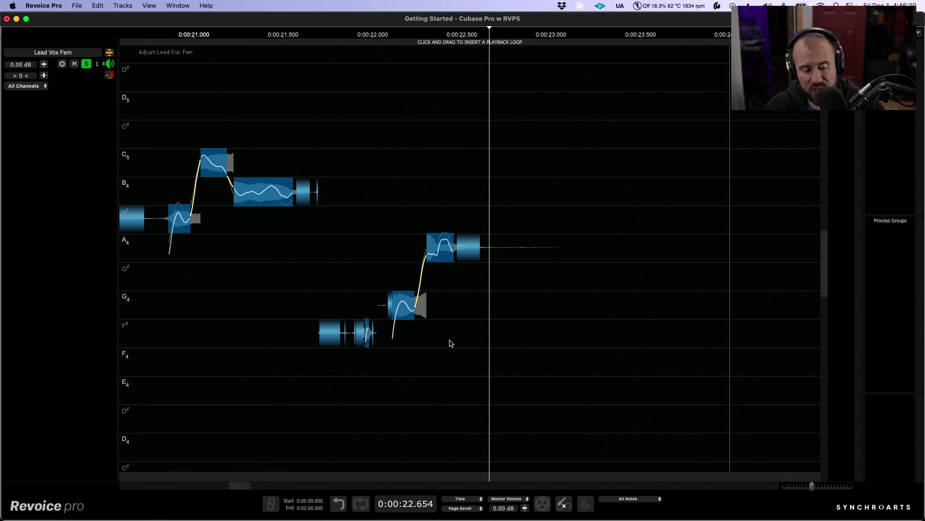
drag(455, 356, 230, 268)
scroll(553, 177, down, 6)
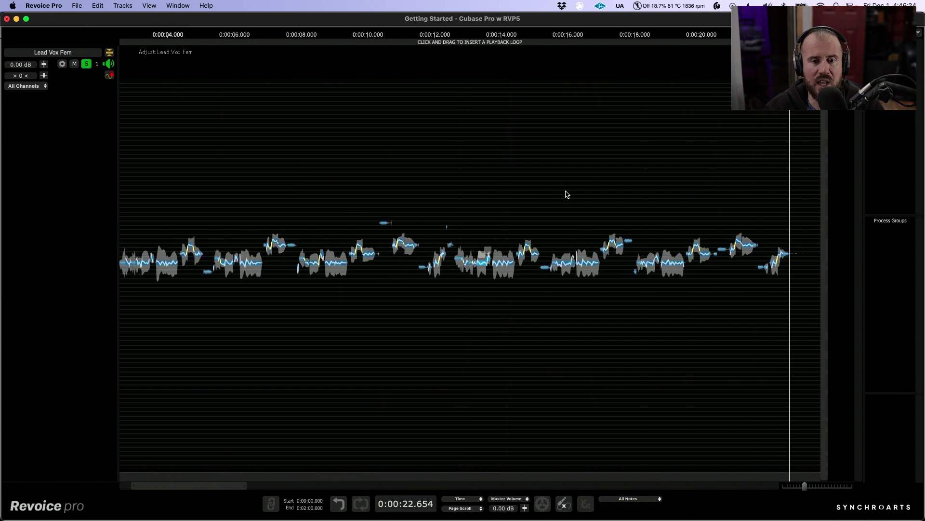
scroll(492, 200, down, 1)
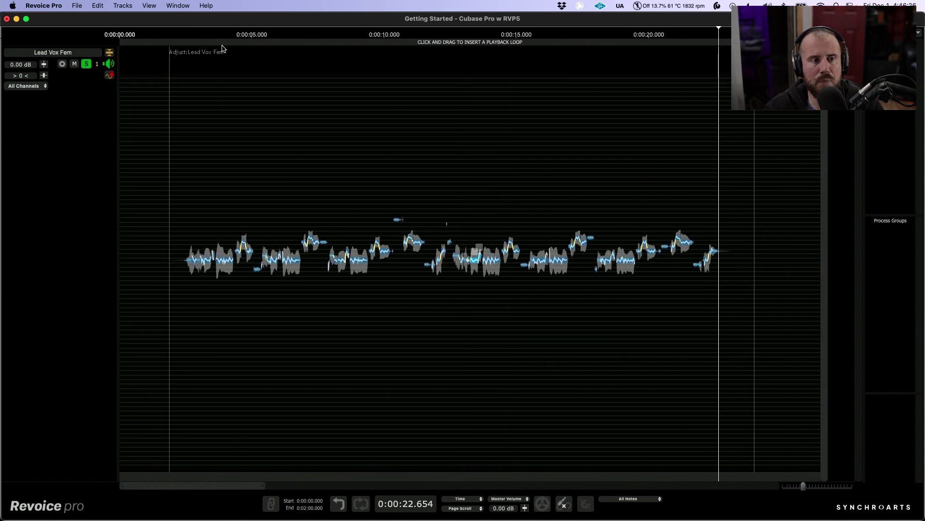
Restore the multi-track view, unsolo Lead Vox Fem and fit both vocal tracks to the window height
click(110, 54)
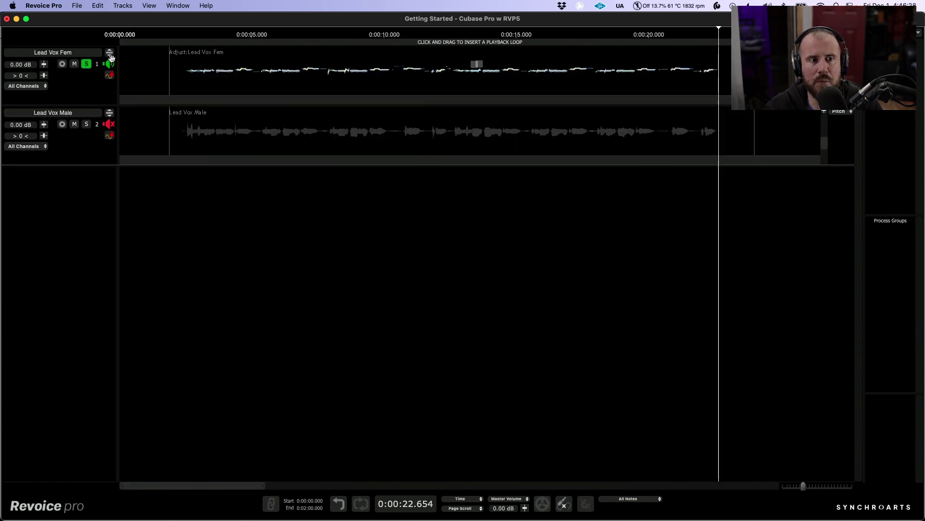
click(86, 64)
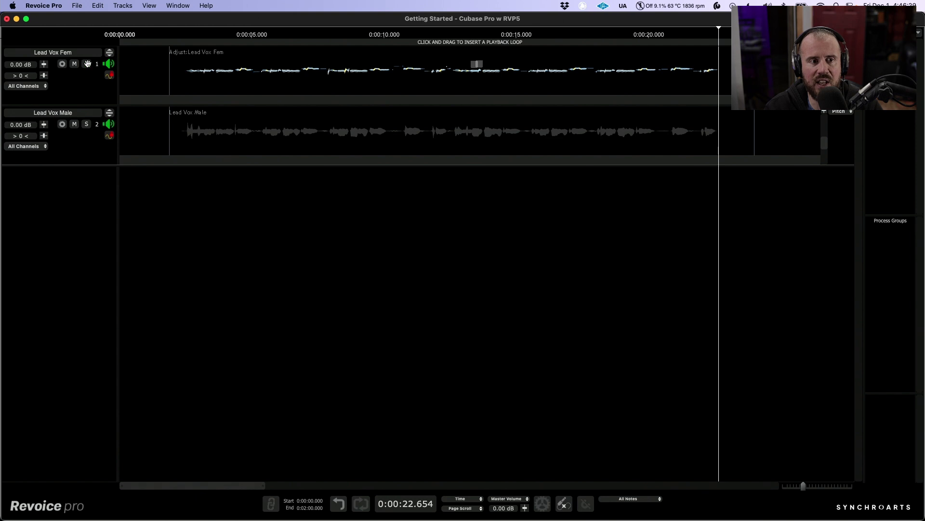
click(123, 5)
click(137, 46)
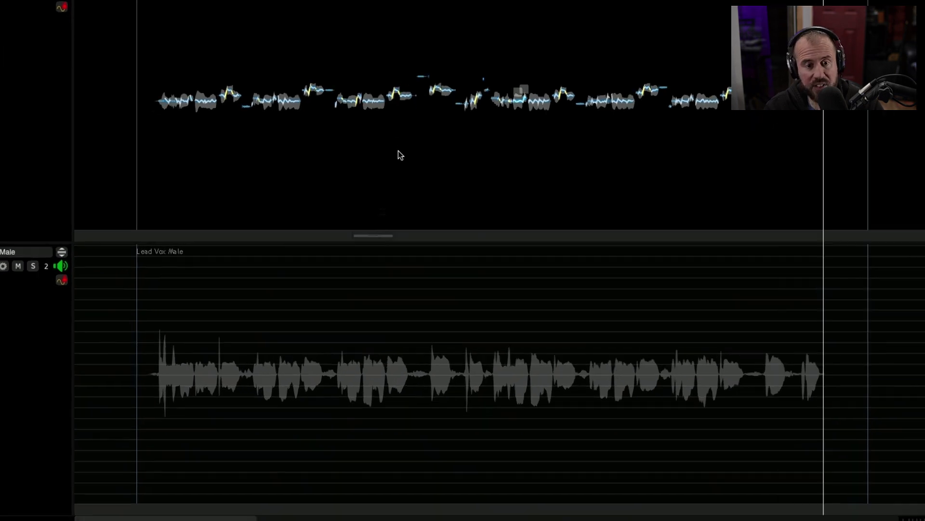
Create a Match Timing / Pitch / Level process with Lead Vox Fem as guide, Lead Vox Male as dub and preset Slightly Loose-Timing + Pitch Match All Notes
key(n)
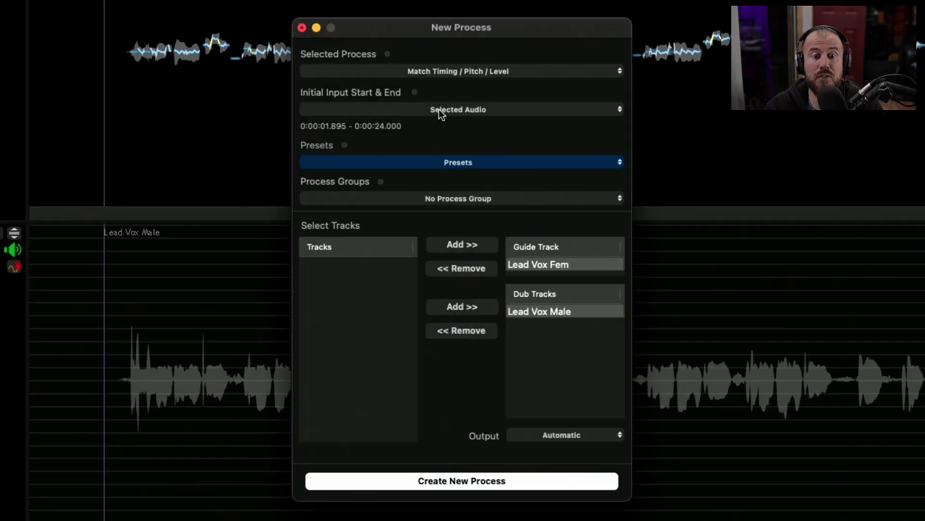
click(497, 71)
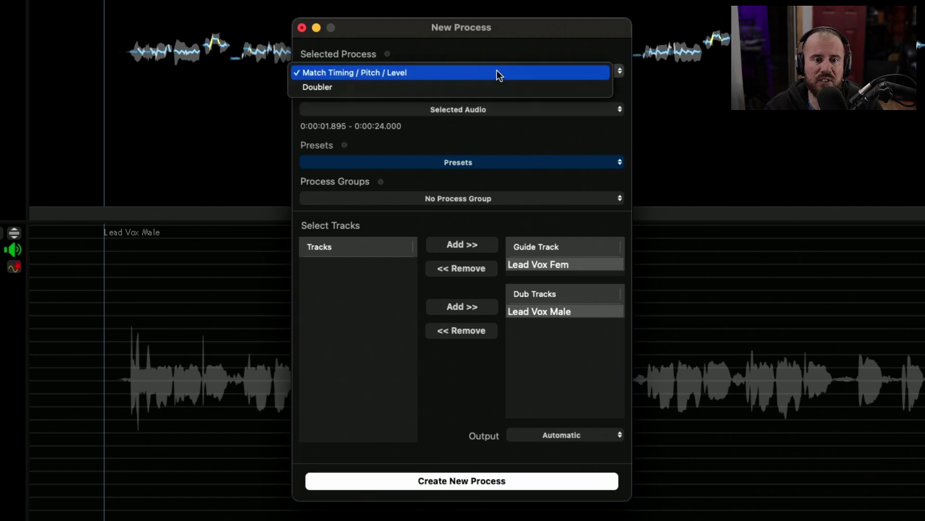
click(389, 76)
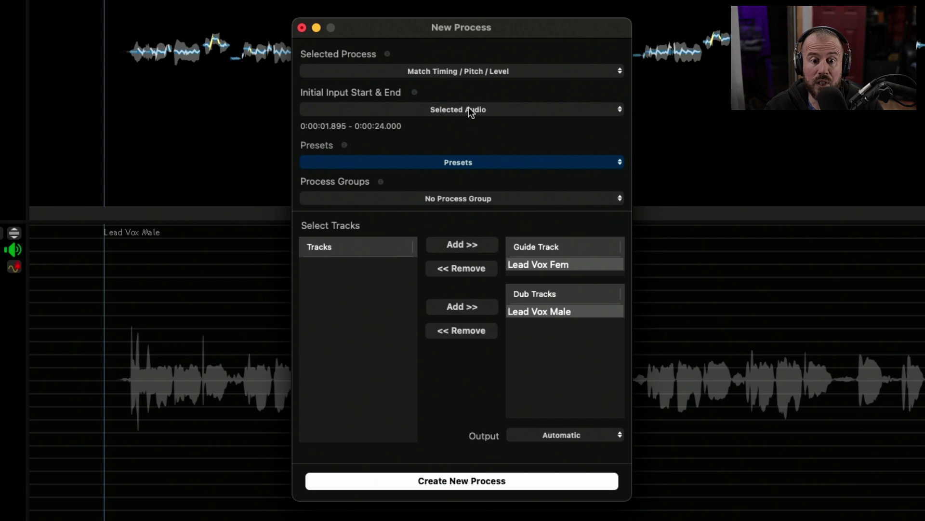
click(476, 161)
mouse_move(488, 178)
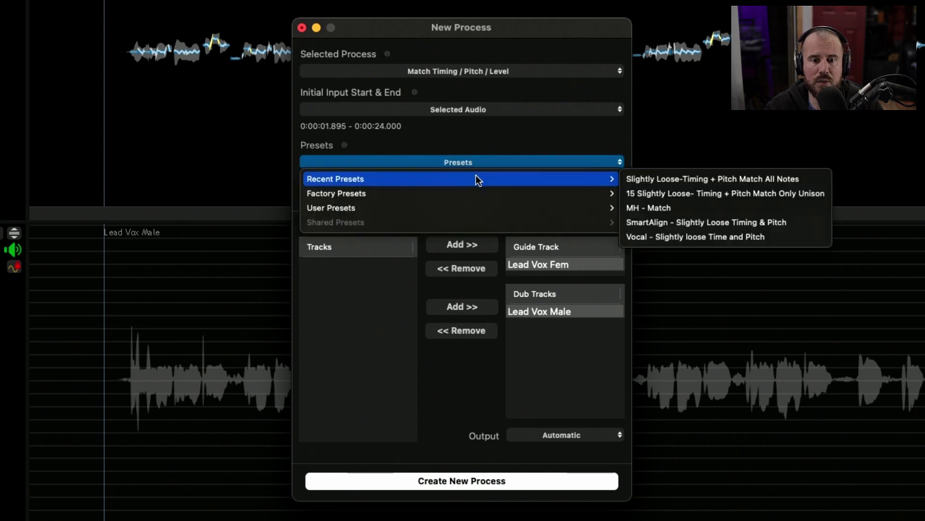
click(646, 177)
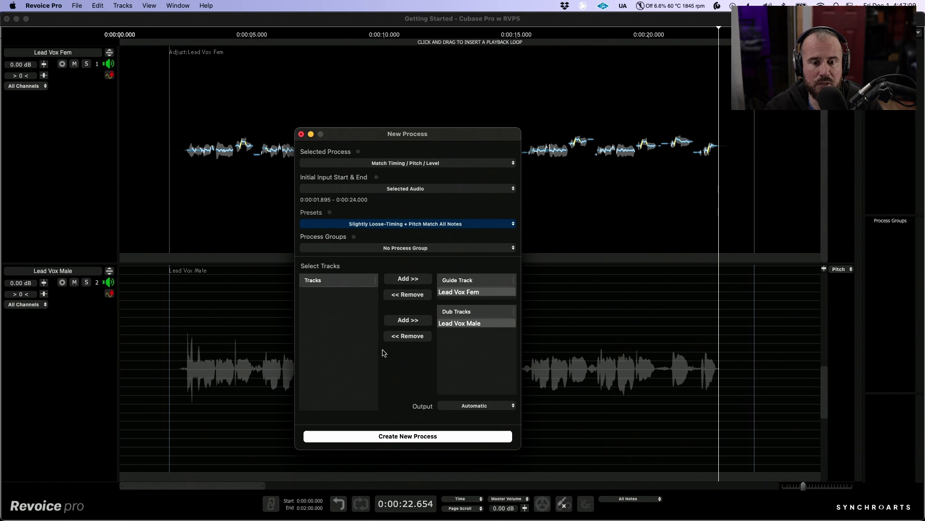
click(427, 437)
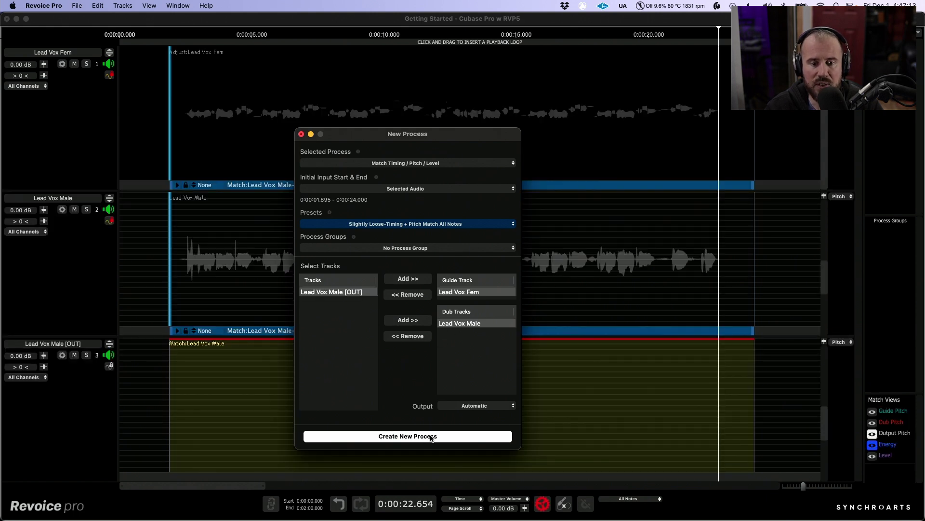
click(301, 135)
During playback, swap the solo from Lead Vox Male to Lead Vox Male [OUT] to compare it against Lead Vox Fem
click(453, 255)
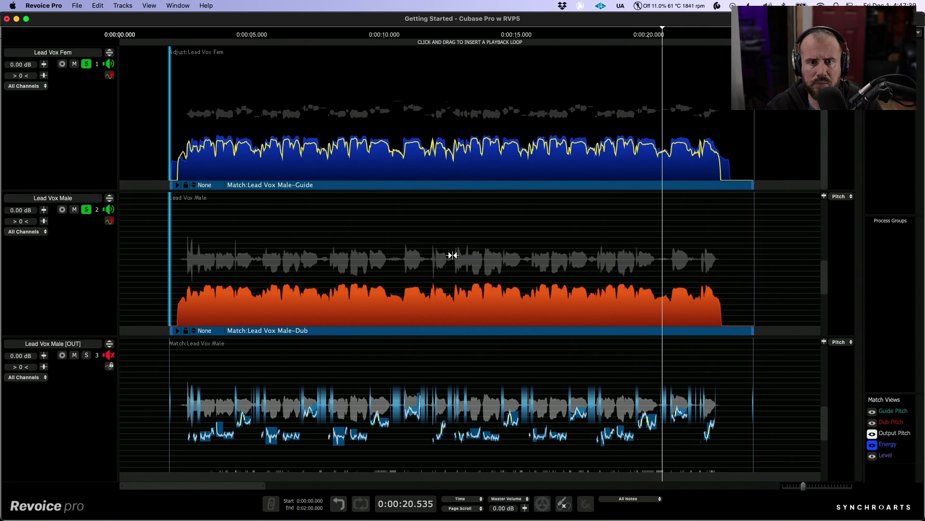
key(space)
key(2)
key(3)
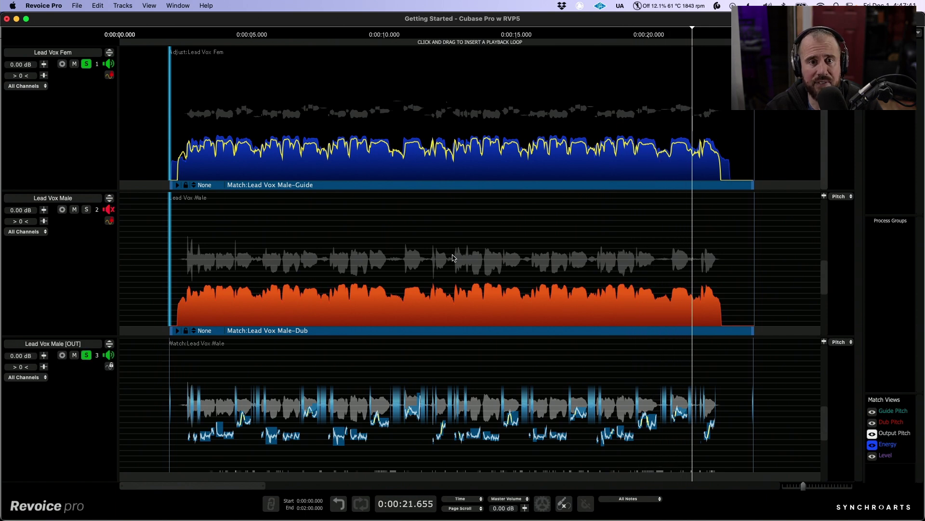
Switch to Cubase and play the project from bar 6 to hear the processed vocals with the instrumental
click(453, 258)
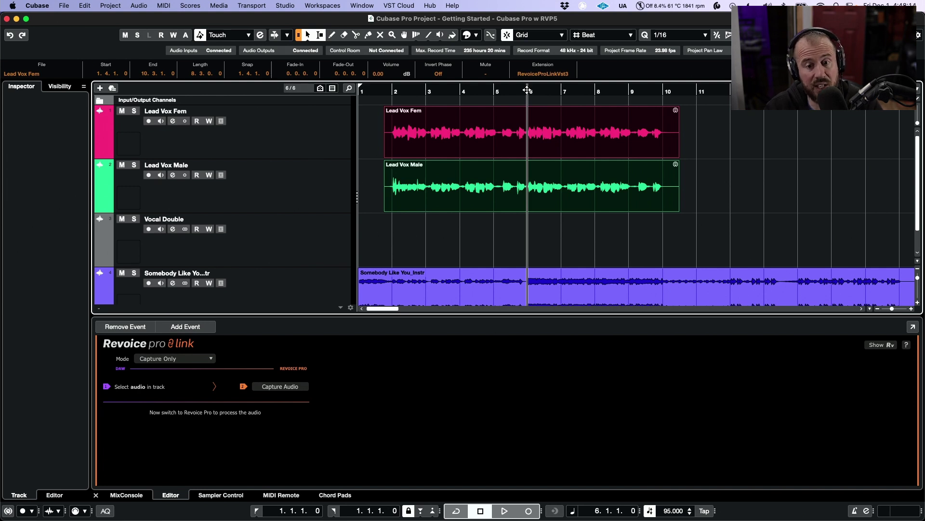
key(space)
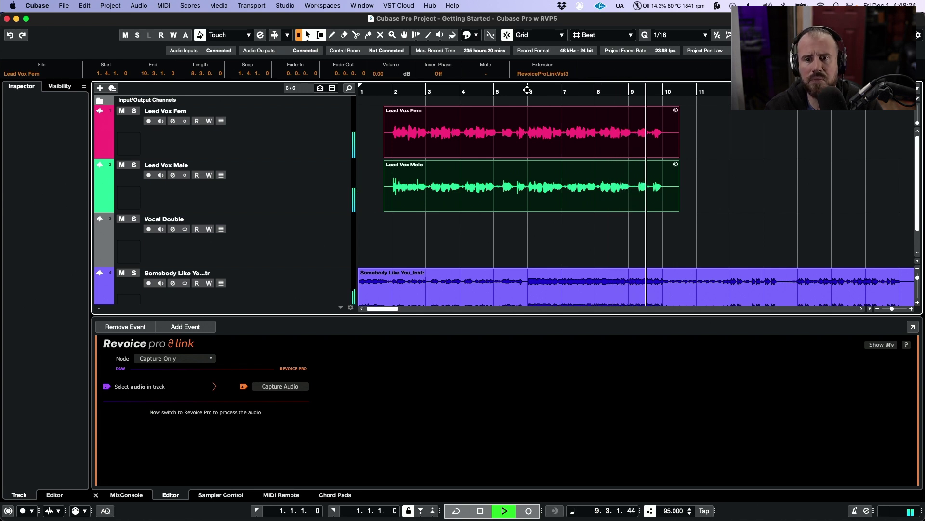
key(space)
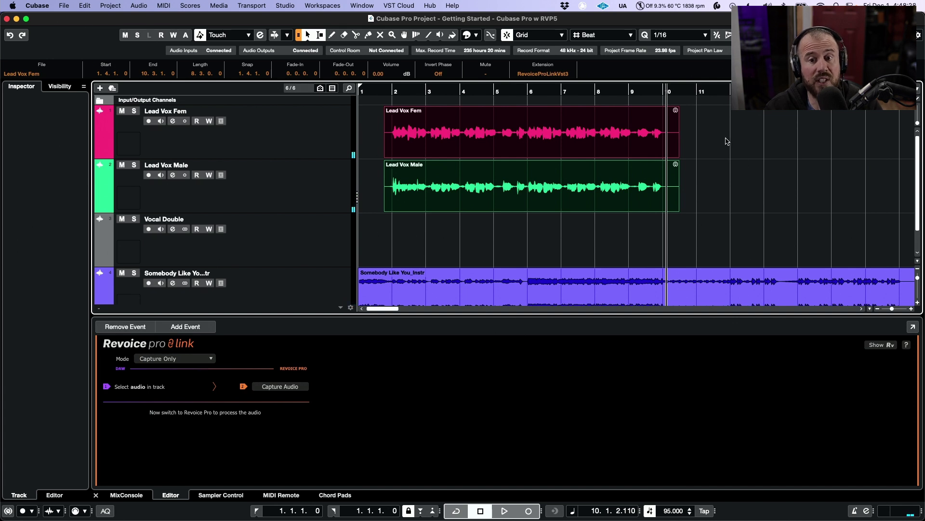
Select the Lead Vox Fem and Lead Vox Male events and make their Revoice Pro Link extension permanent
drag(726, 139, 516, 191)
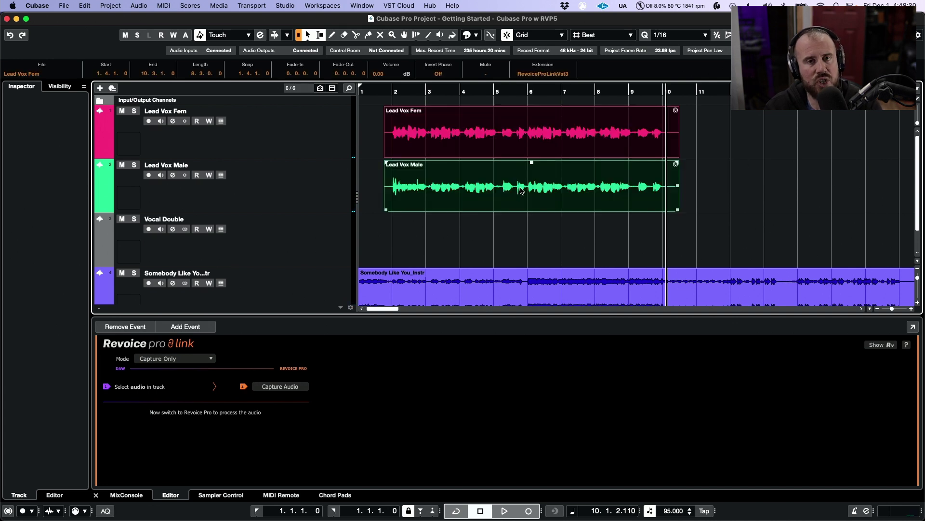
click(465, 138)
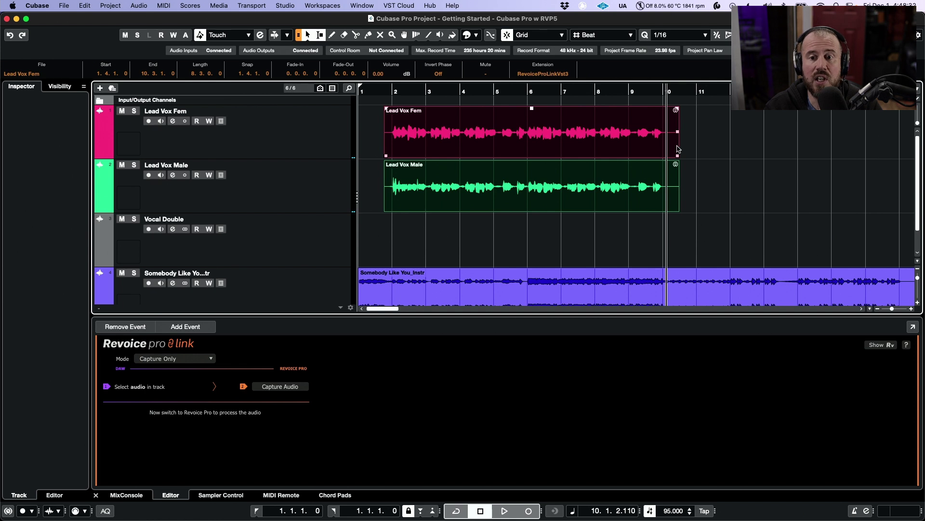
drag(700, 142, 511, 191)
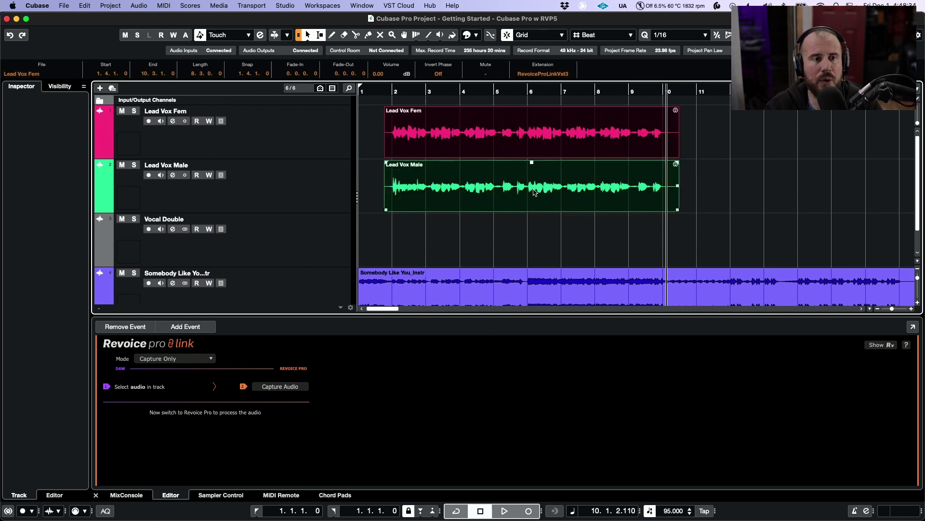
click(141, 6)
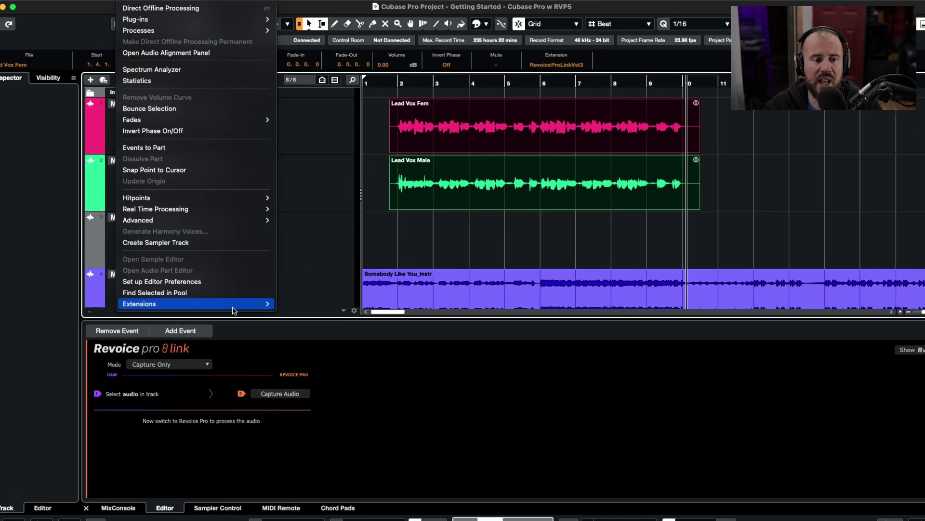
mouse_move(235, 303)
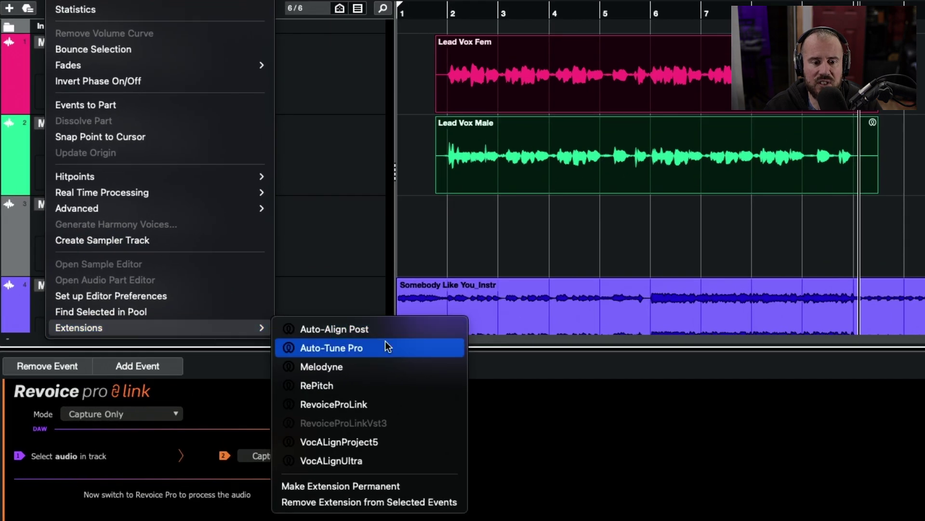
click(379, 487)
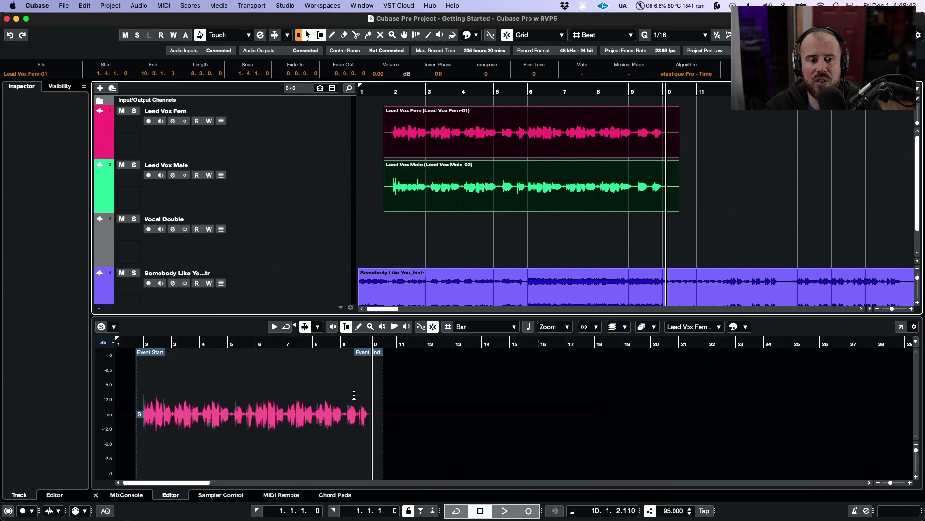
Inspect the rendered Lead Vox Fem and Lead Vox Male events, then switch back to Revoice Pro
drag(718, 153, 586, 142)
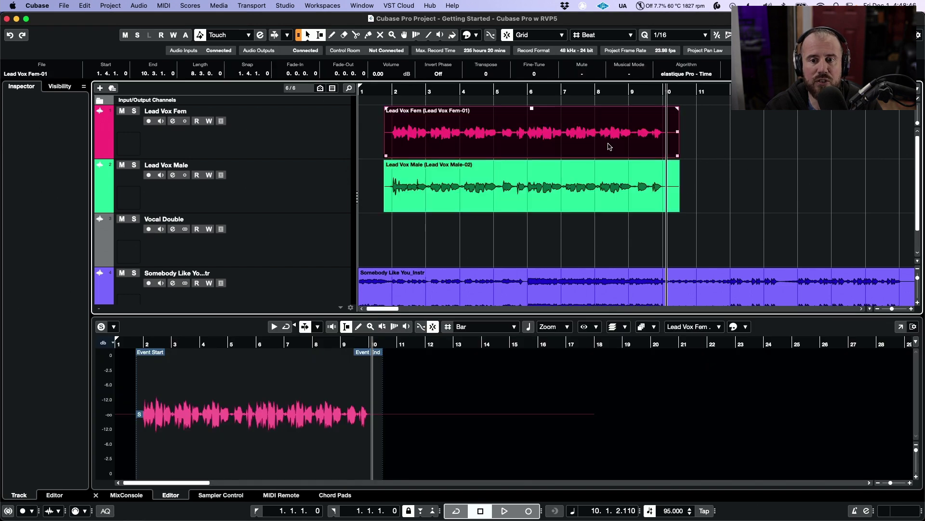
drag(708, 201, 607, 195)
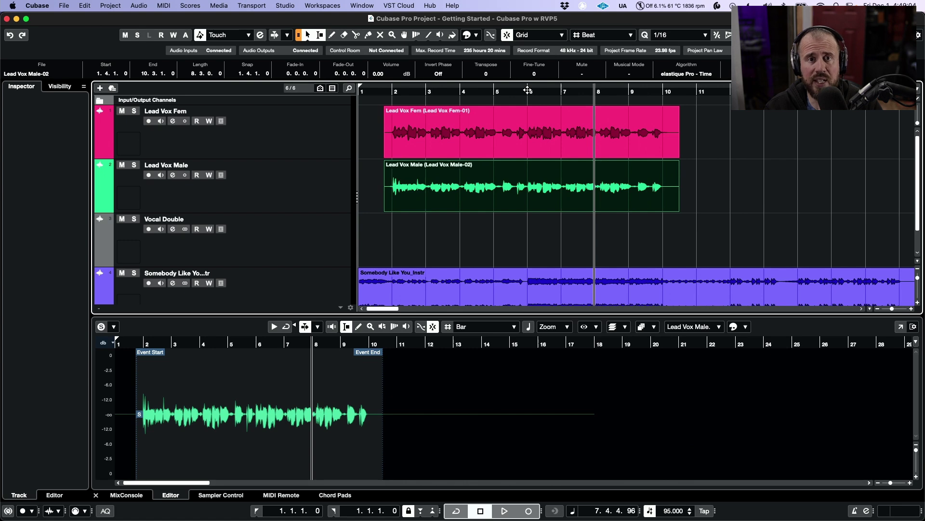
key(super+Tab)
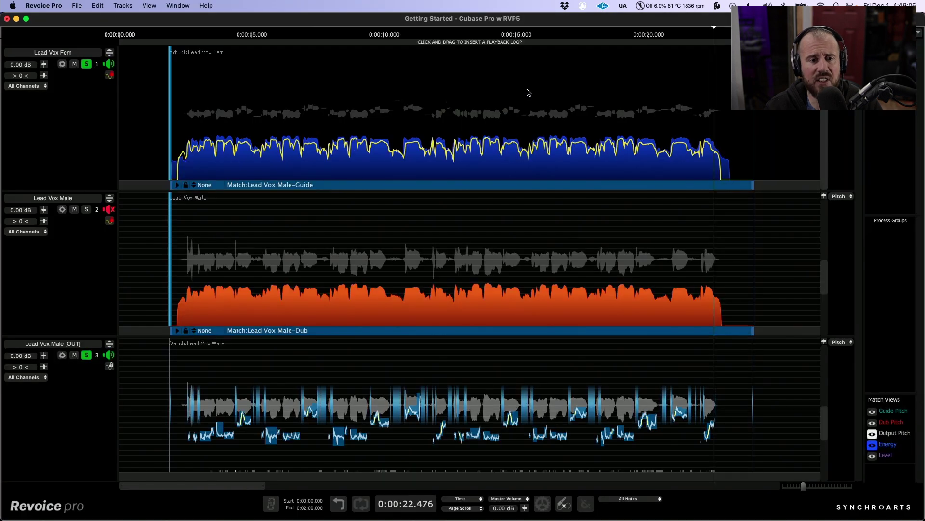
Open the Lead Vox Fem adjust process for time and pitch editing and go to the final phrase around 22 seconds
right_click(696, 115)
mouse_move(756, 156)
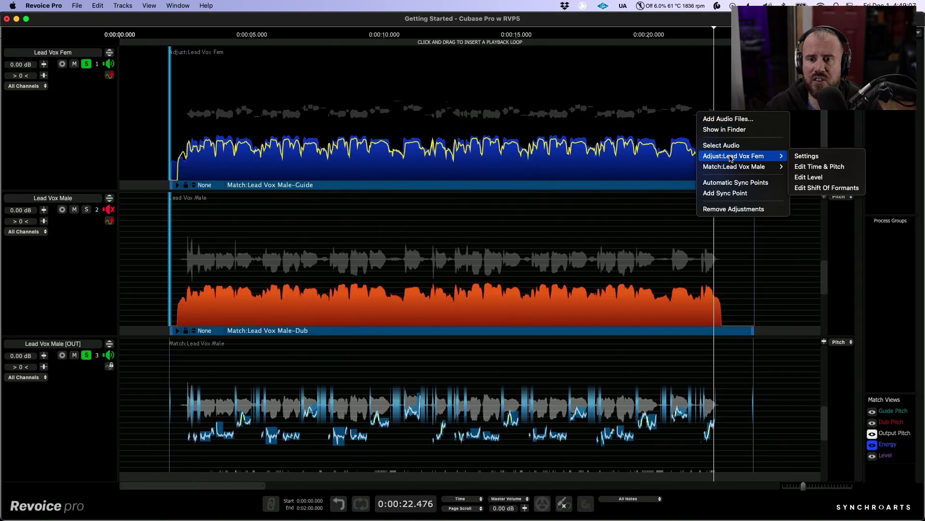
click(806, 167)
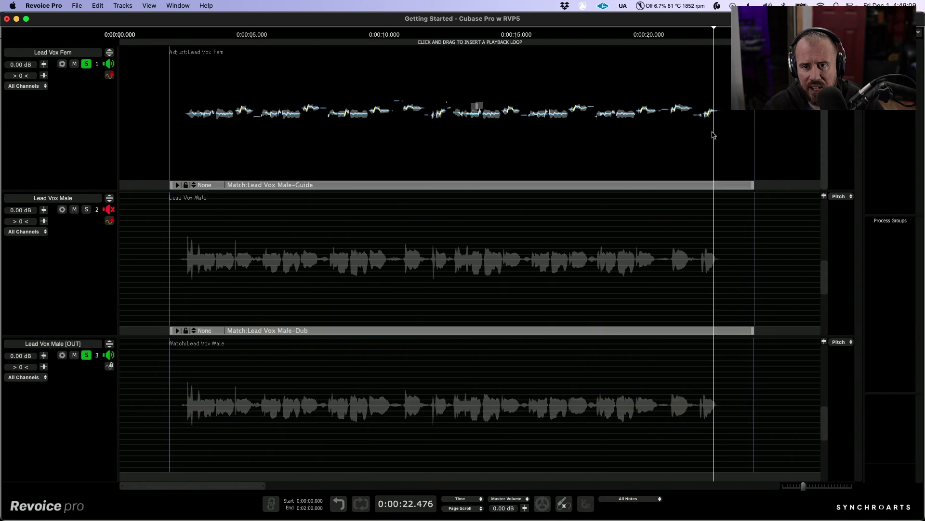
scroll(538, 133, right, 5)
scroll(534, 177, up, 5)
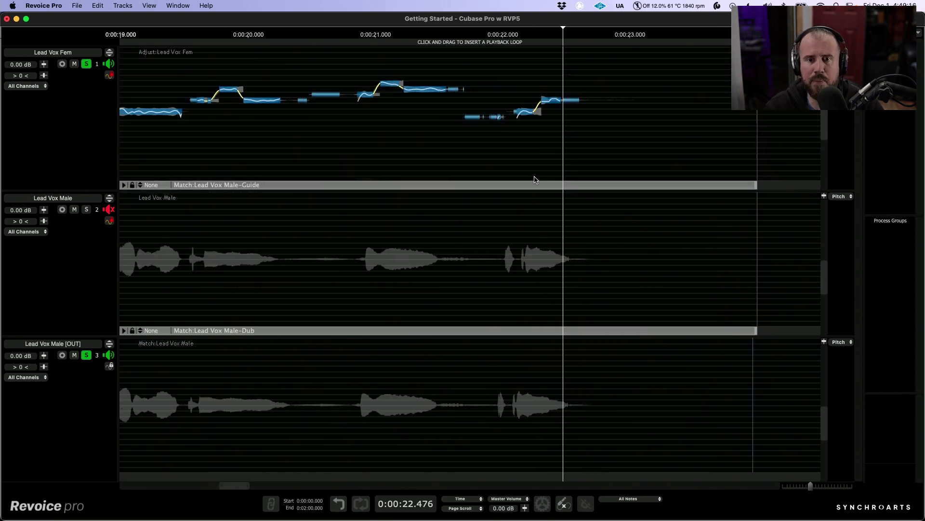
scroll(545, 97, up, 4)
scroll(559, 131, up, 1)
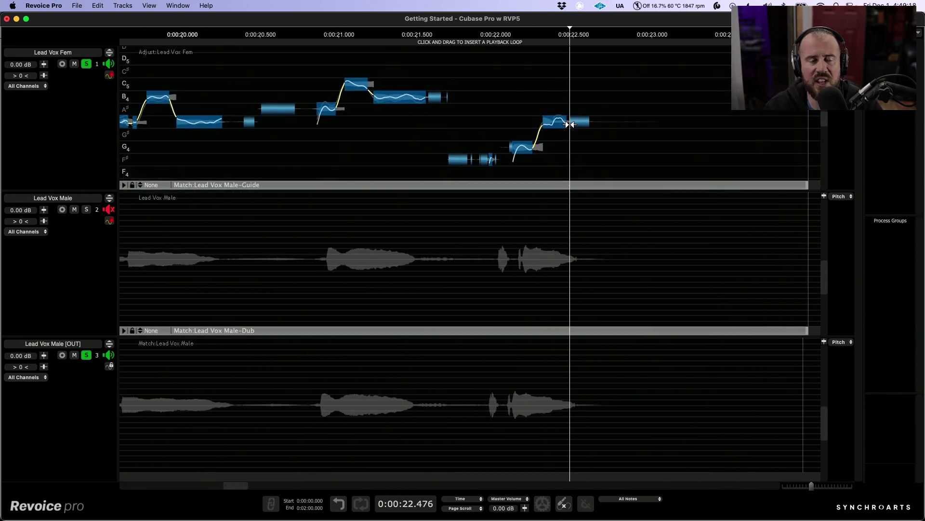
click(475, 108)
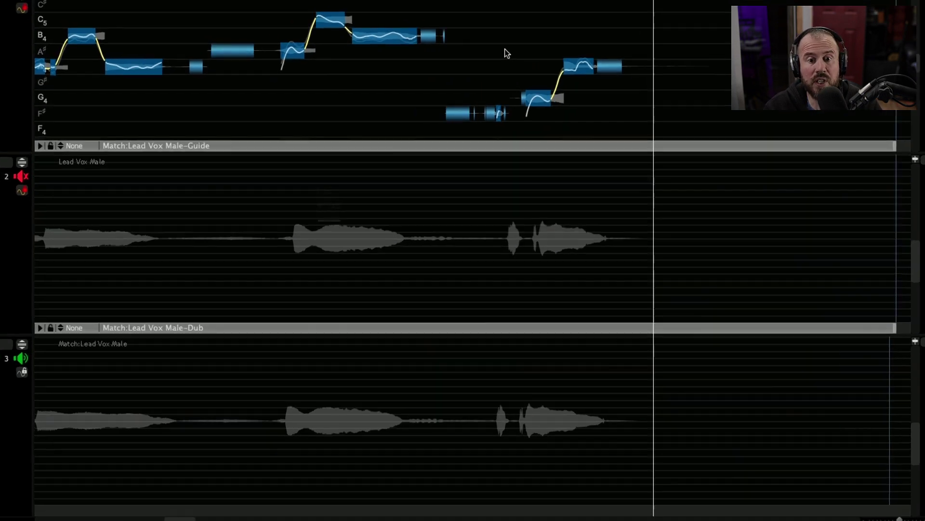
Start a new Doubler process on Lead Vox Fem and set the playback range to 0:00:21.885 - 0:00:23.095 as its input
key(n)
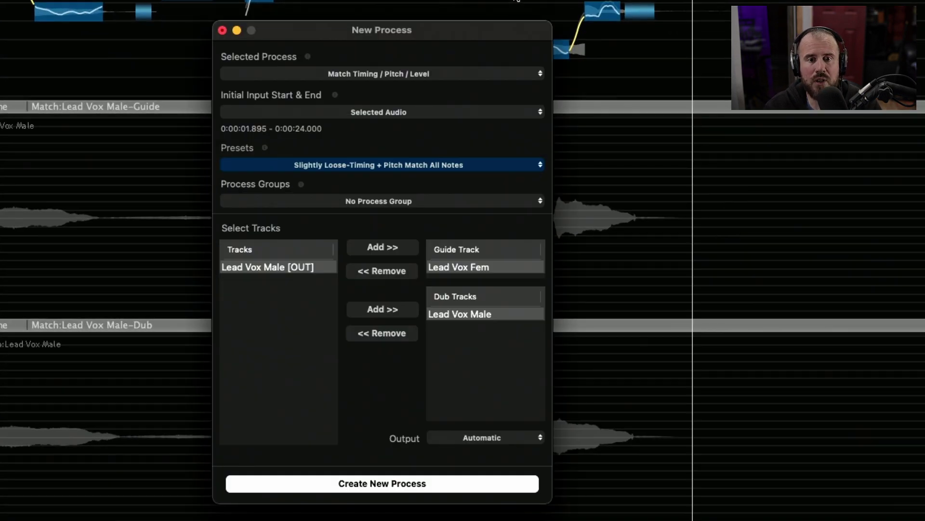
click(458, 73)
click(407, 91)
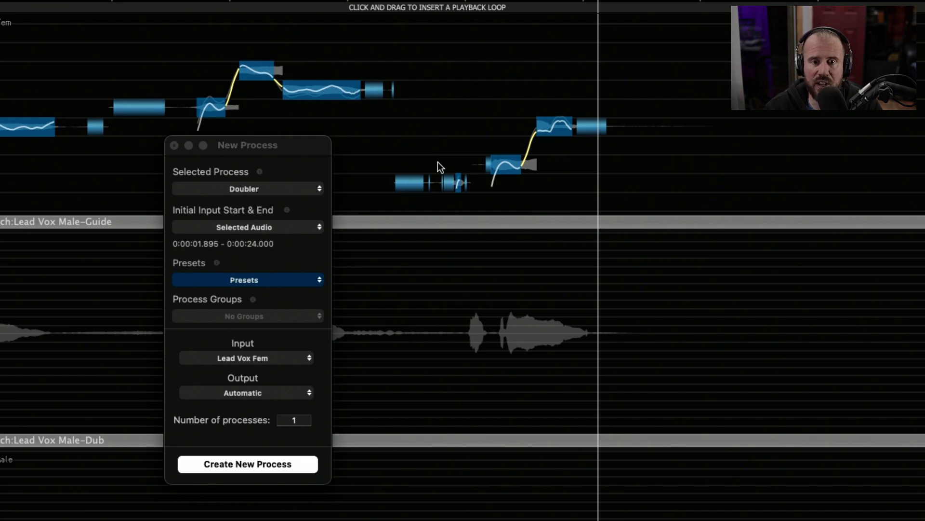
click(421, 8)
drag(422, 11, 725, 52)
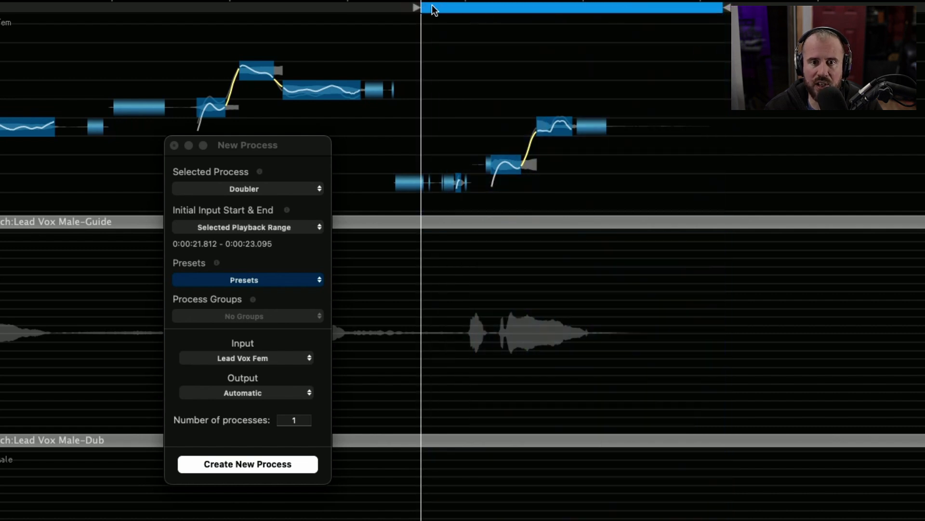
drag(419, 11, 438, 13)
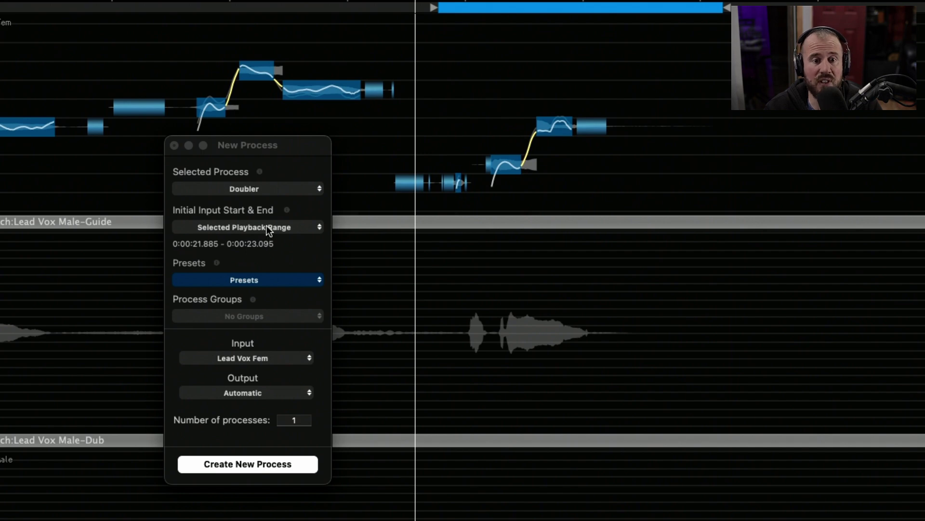
Create the Lead Vox Fem doubler with the Stereo Vocal Mild preset and audition the doubled phrase
click(259, 280)
mouse_move(256, 294)
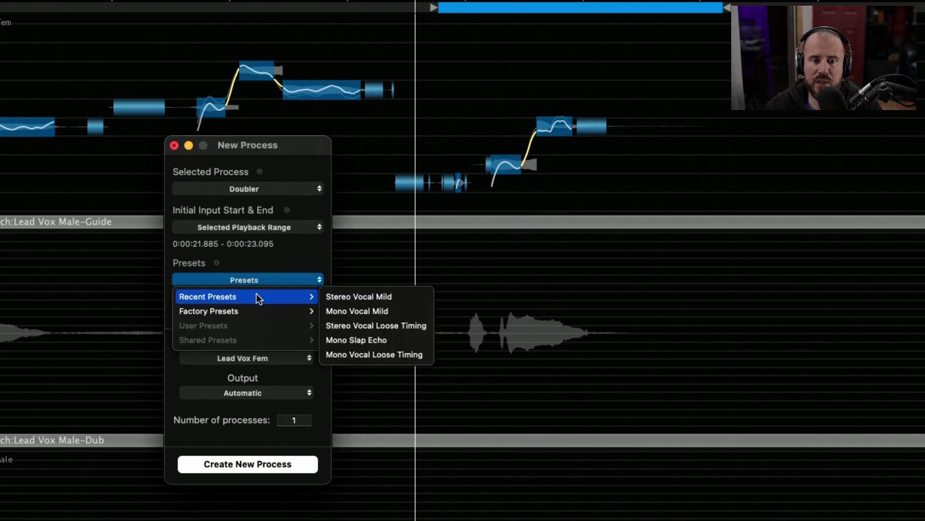
click(355, 297)
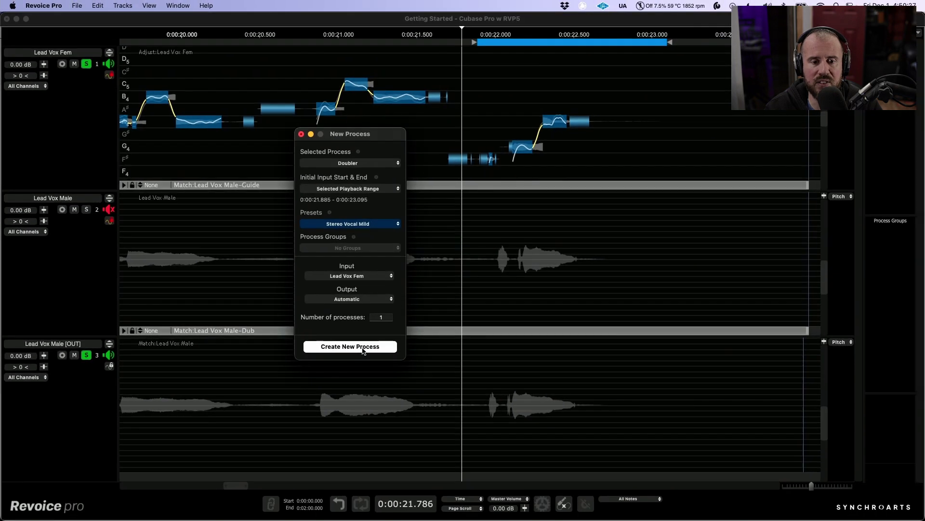
click(541, 470)
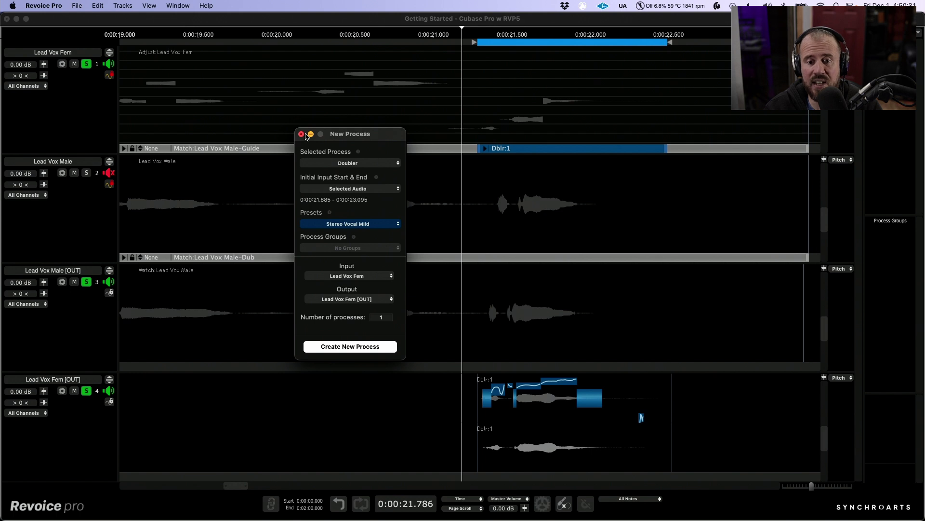
key(space)
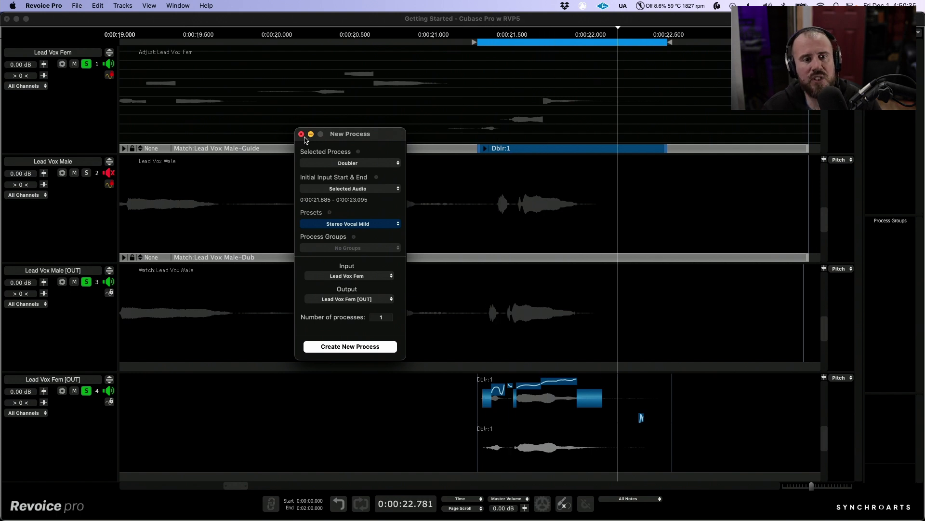
click(301, 135)
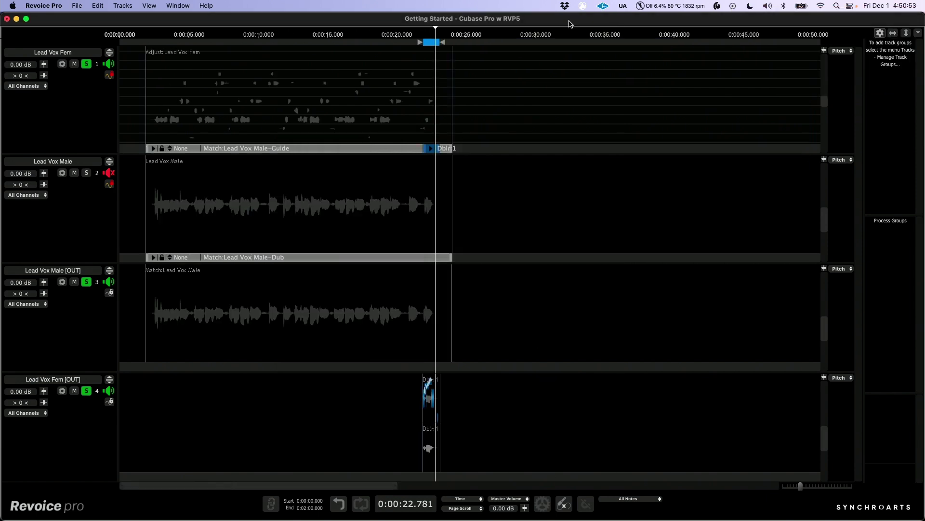
Transfer the doubled Lead Vox Fem [OUT] audio to the Vocal Double track in Cubase, copying the file to the project folder
key(g)
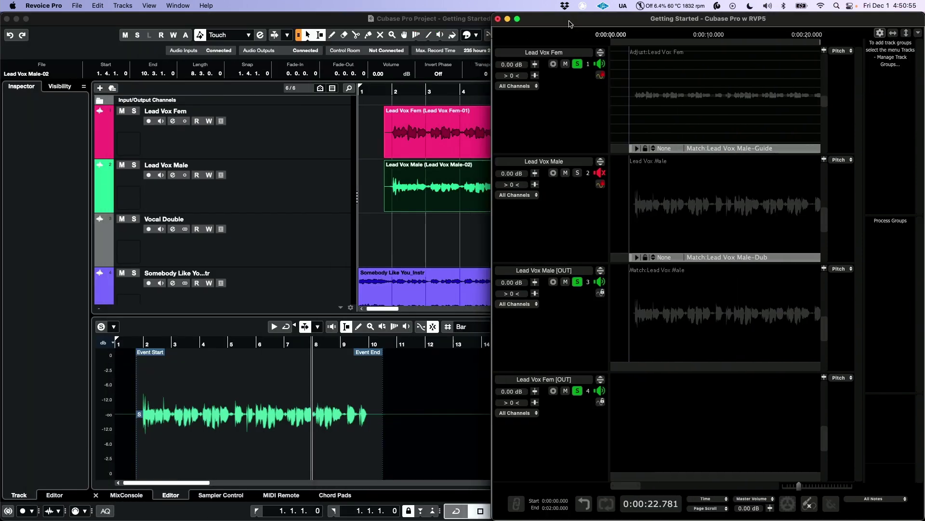
key(h)
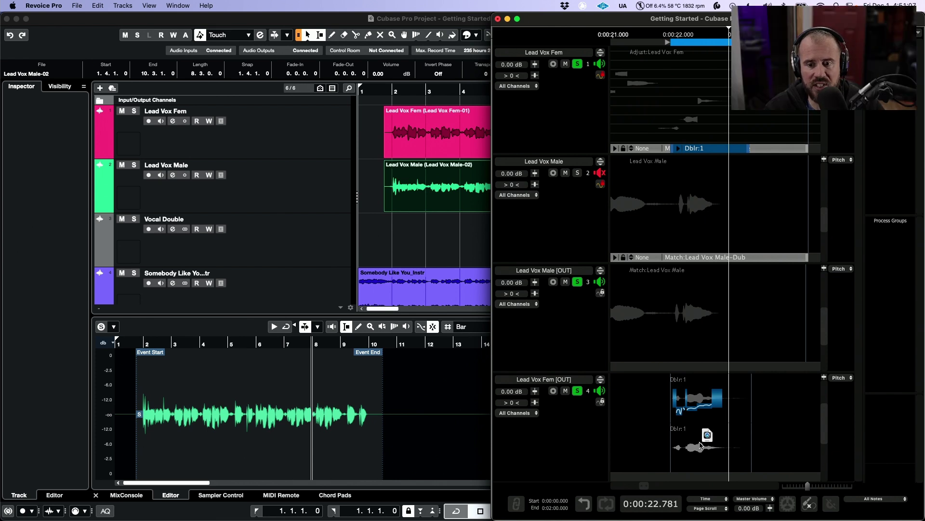
drag(567, 330, 435, 242)
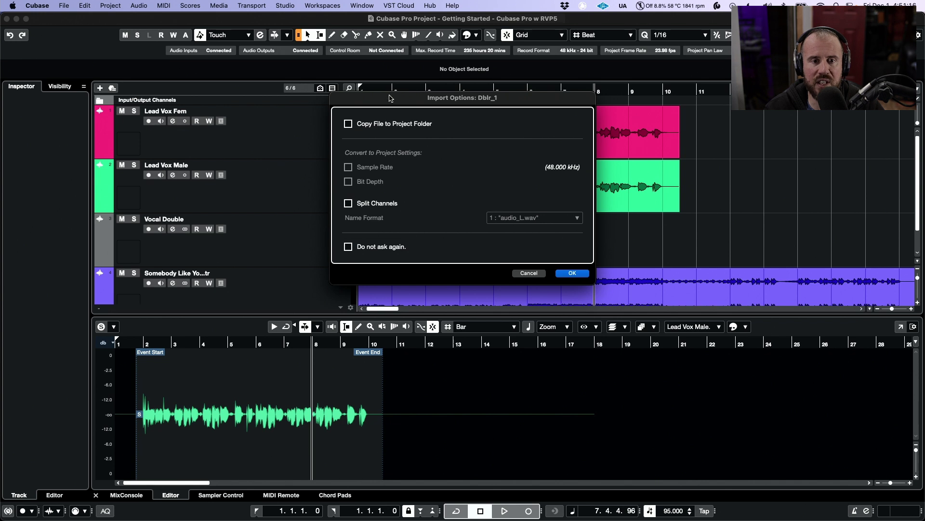
click(349, 124)
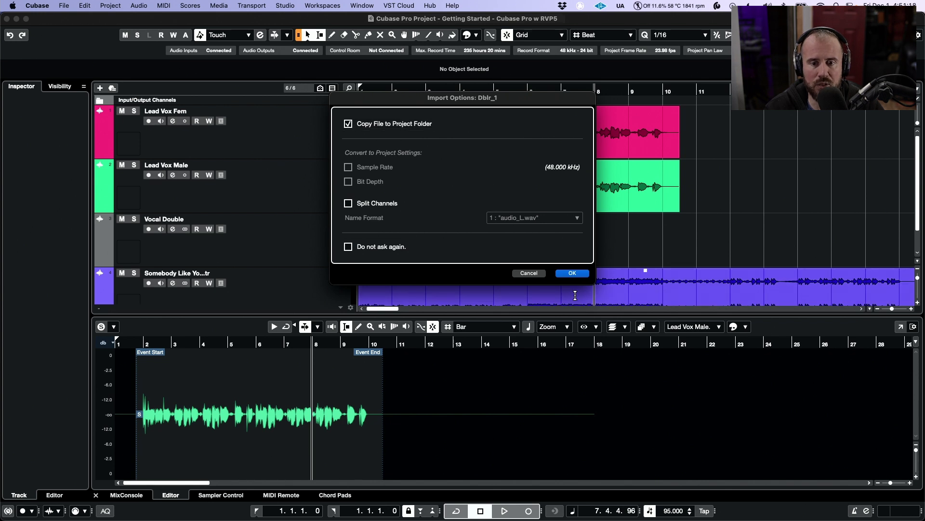
click(571, 273)
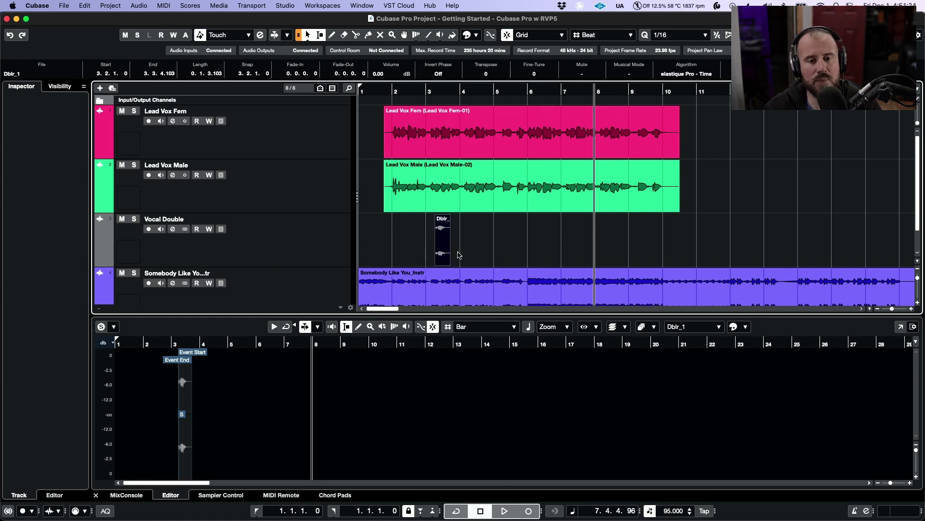
Move the imported Dblr_1 event on the Vocal Double track to its origin position
drag(480, 247, 420, 254)
drag(420, 254, 418, 252)
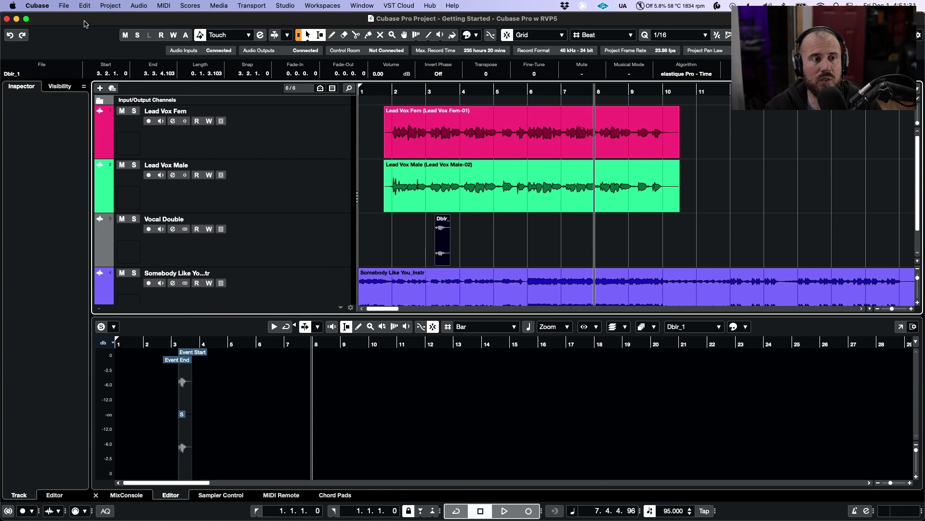
click(84, 6)
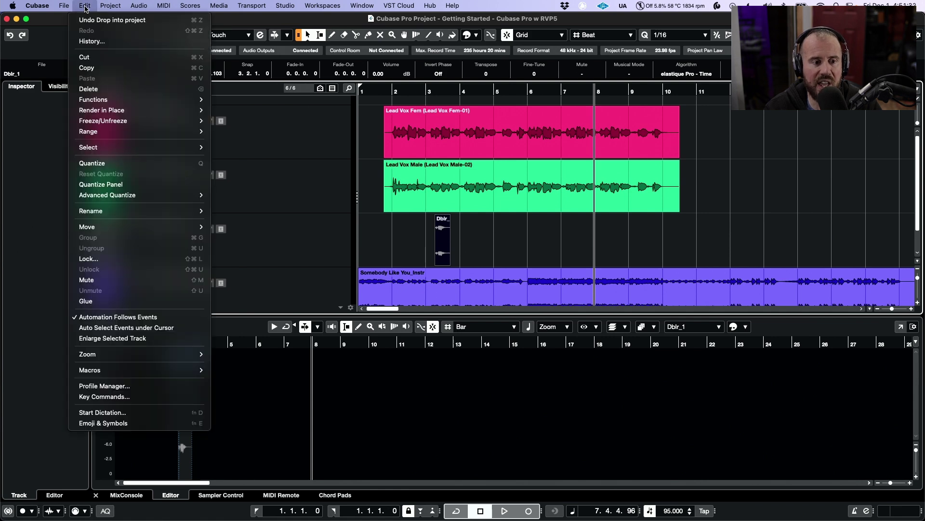
mouse_move(161, 225)
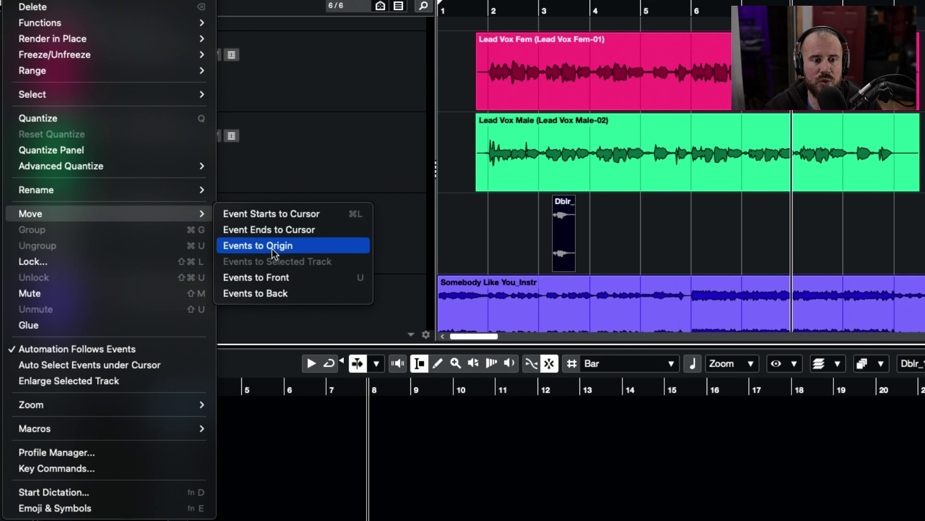
click(273, 247)
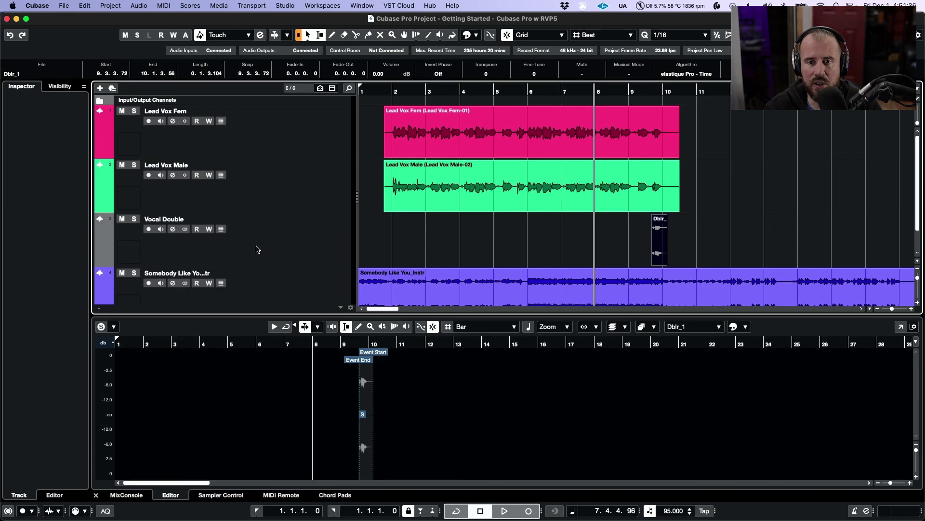
Solo the Lead Vox Fem, Lead Vox Male and Vocal Double tracks and play from about bar 9 to hear the double
click(659, 98)
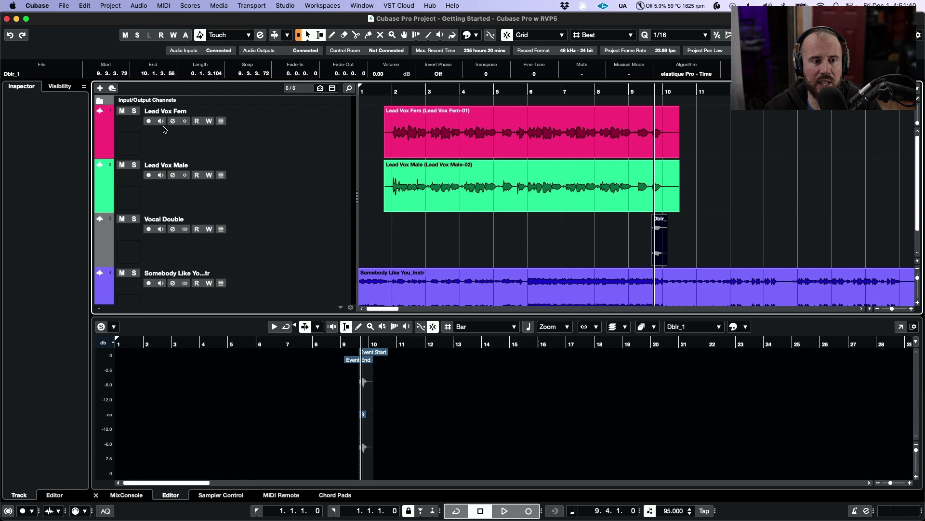
click(636, 92)
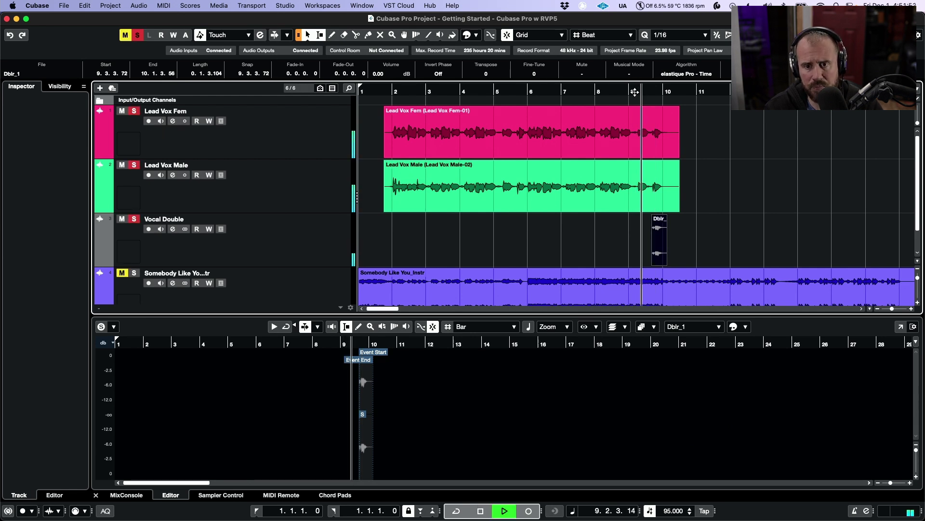
key(space)
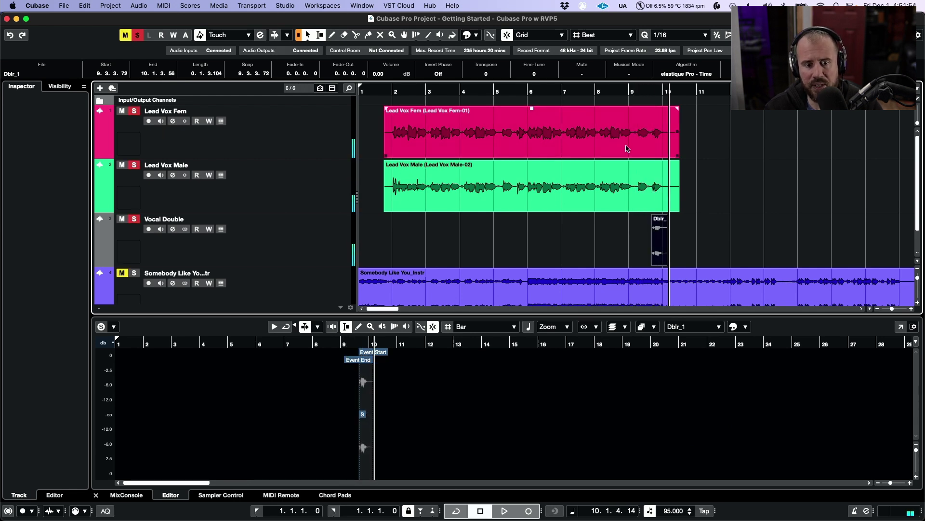
Show the MixConsole in the lower zone, select the Lead Vox Fem event and play the full mix from its start
click(127, 495)
click(653, 150)
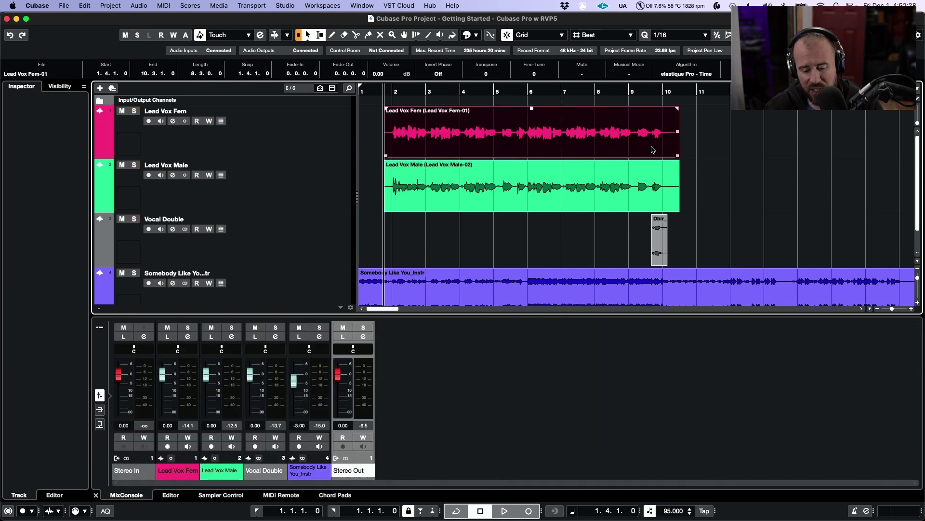
key(space)
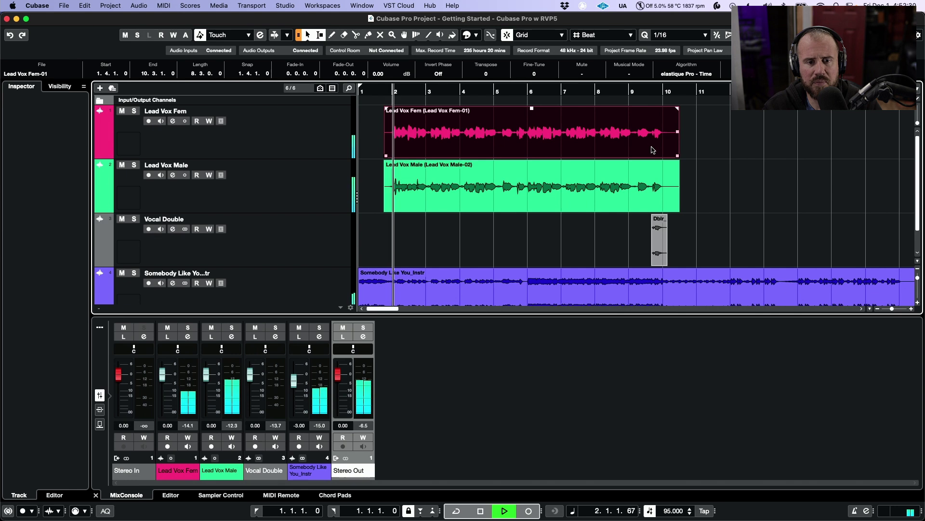